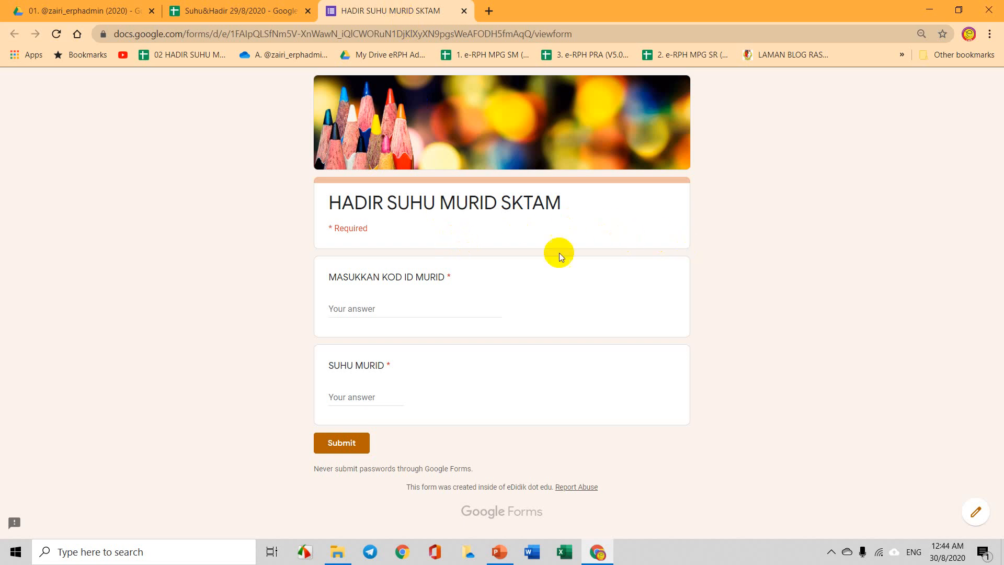
Switch to the Suhu&Hadir 29/8/2020 spreadsheet, showing its August sheet.
{"action": "left_click", "coordinate": [268, 13]}
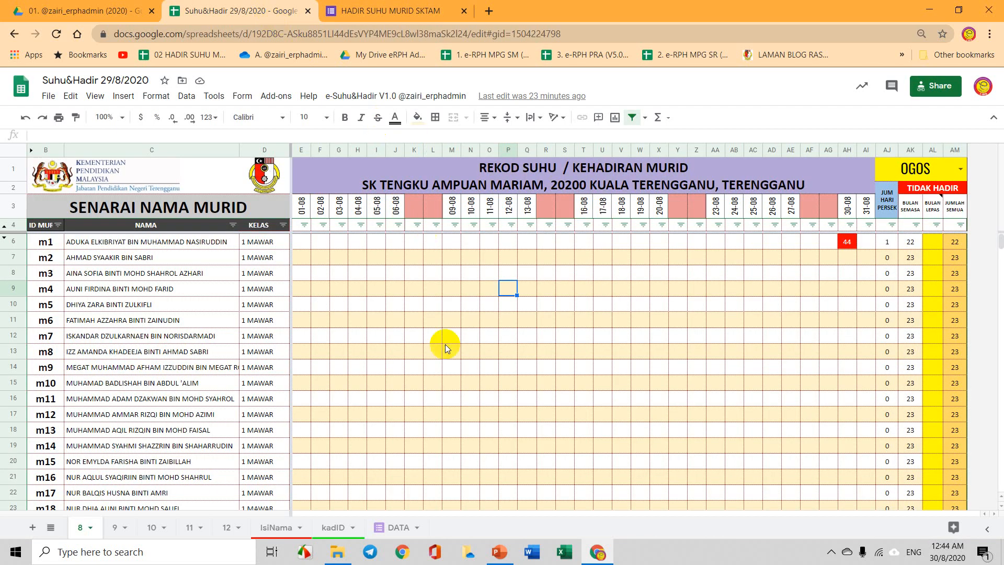
Browse the September to December month sheets, then return to the HADIR SUHU MURID SKTAM form.
{"action": "left_click", "coordinate": [116, 528]}
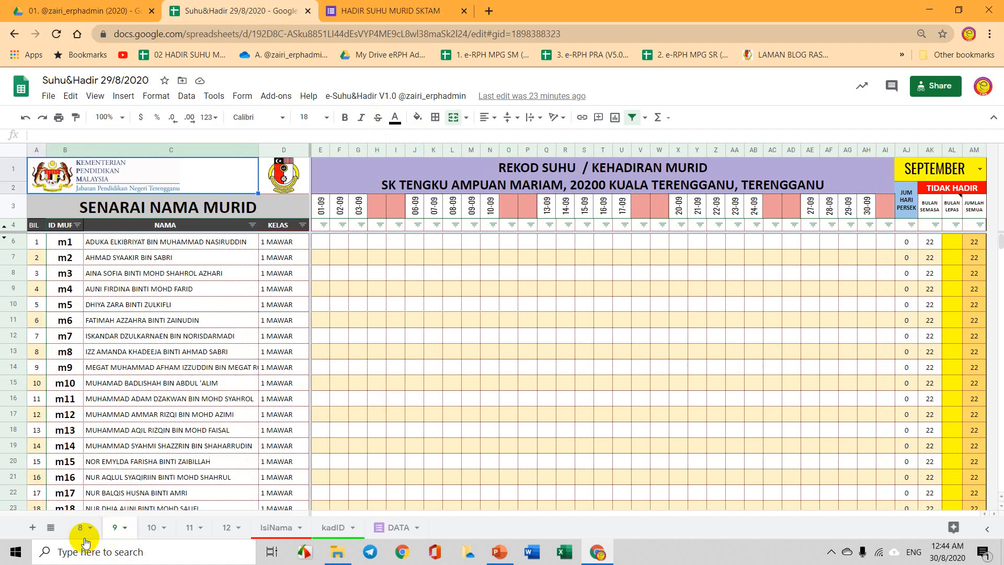
{"action": "left_click", "coordinate": [149, 529]}
{"action": "left_click", "coordinate": [189, 528]}
{"action": "left_click", "coordinate": [230, 529]}
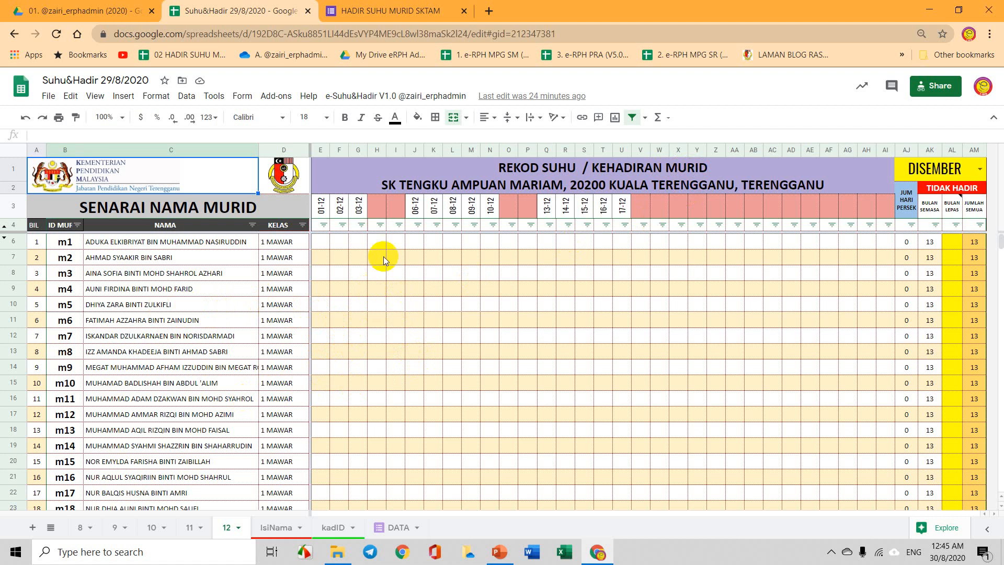
{"action": "left_click", "coordinate": [374, 11]}
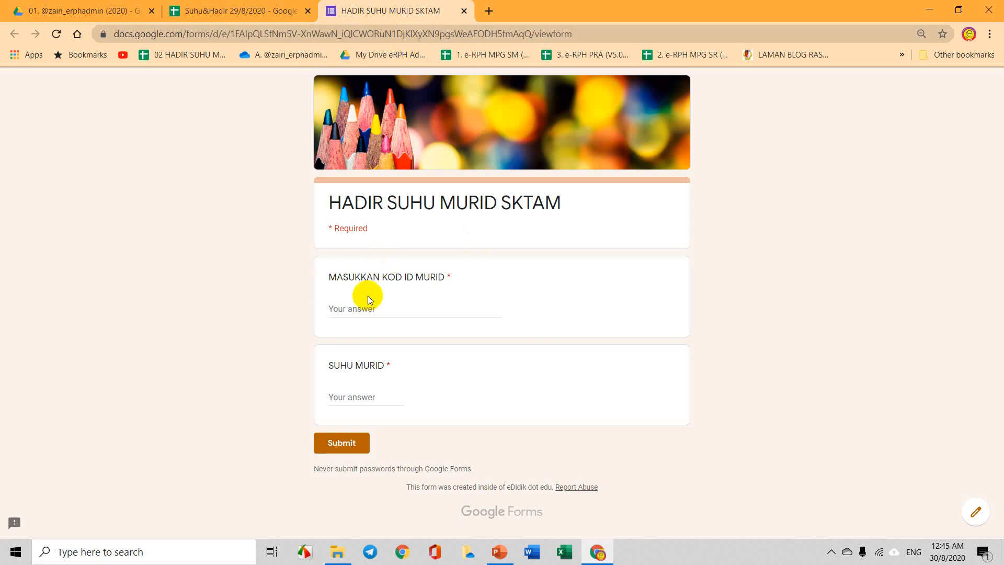
Submit a form response with KOD ID m5 and SUHU MURID 34.6.
{"action": "left_click", "coordinate": [358, 310]}
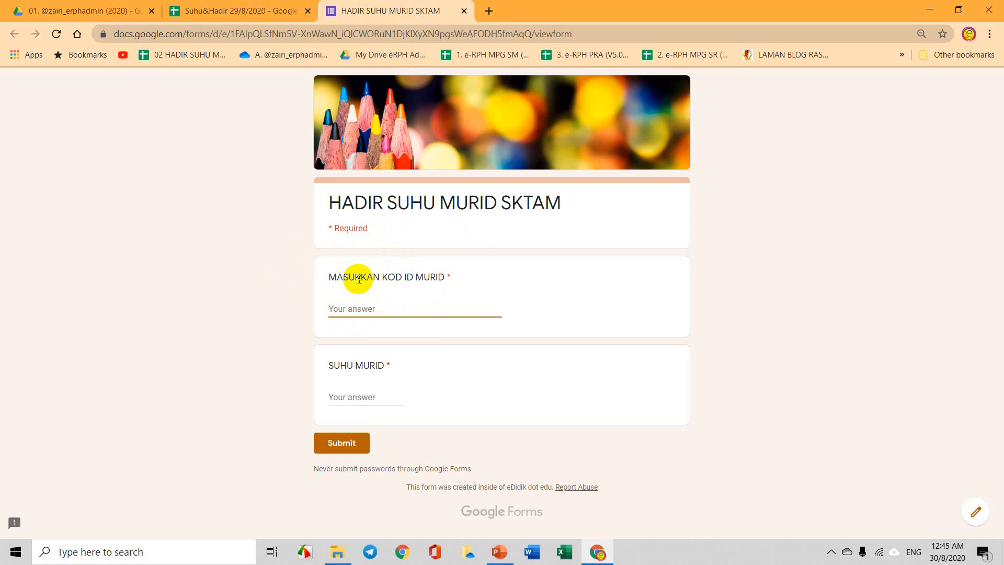
{"action": "type", "text": "m5"}
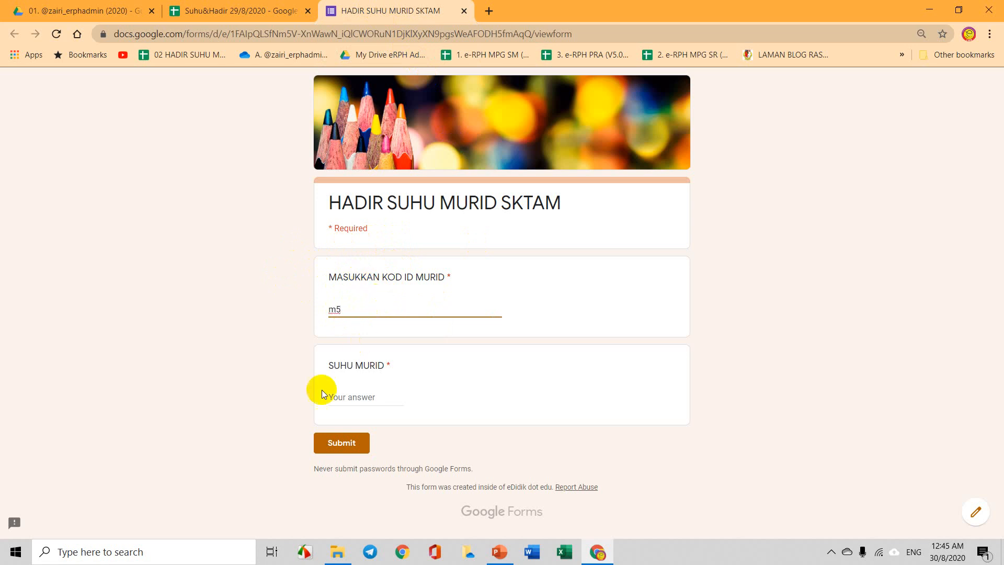
{"action": "left_click", "coordinate": [352, 396]}
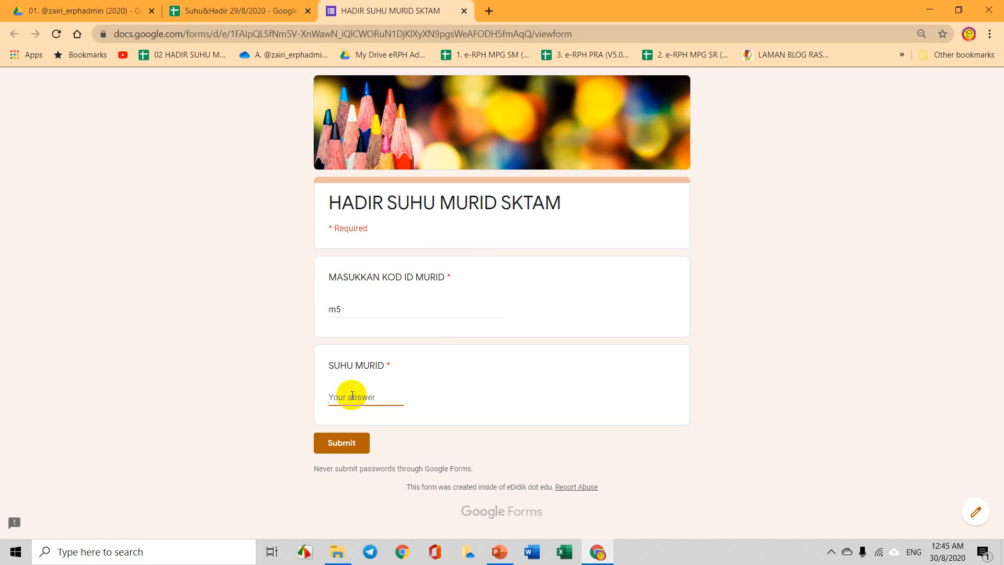
{"action": "type", "text": "34.6"}
{"action": "left_click", "coordinate": [360, 442]}
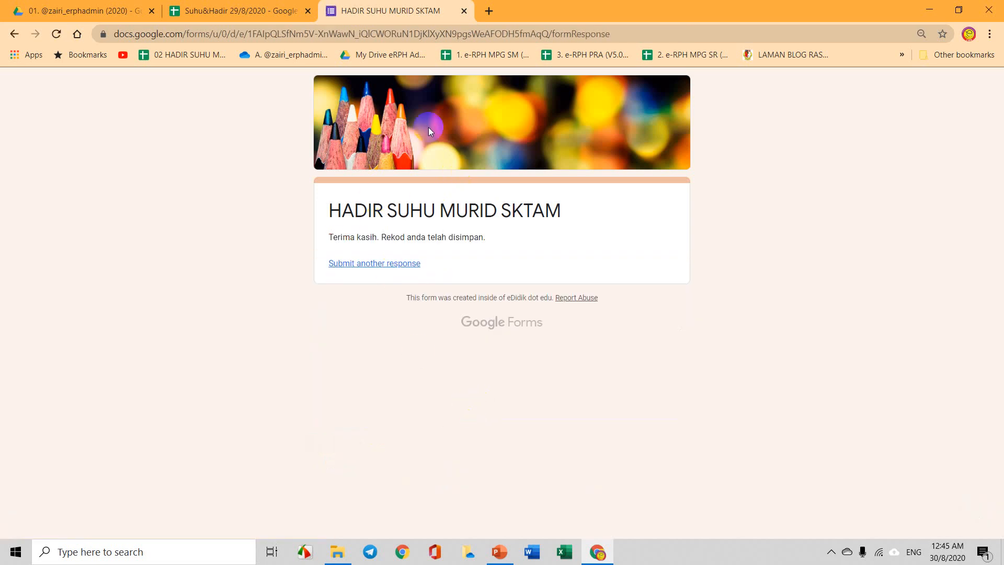
Confirm m5's 34.6 reading appears under 30-08 on the August sheet, then return to the form.
{"action": "left_click", "coordinate": [229, 14]}
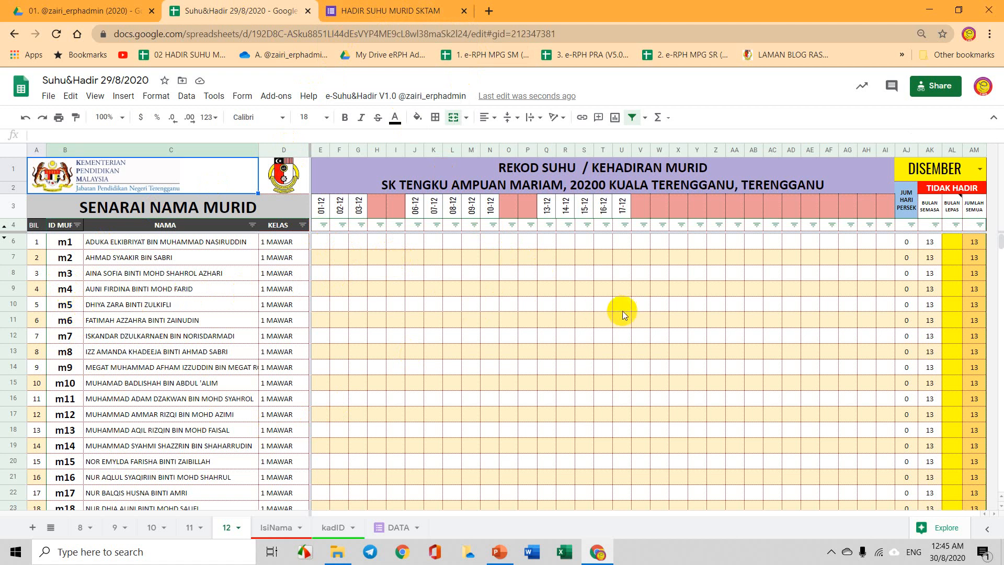
{"action": "left_click", "coordinate": [81, 528]}
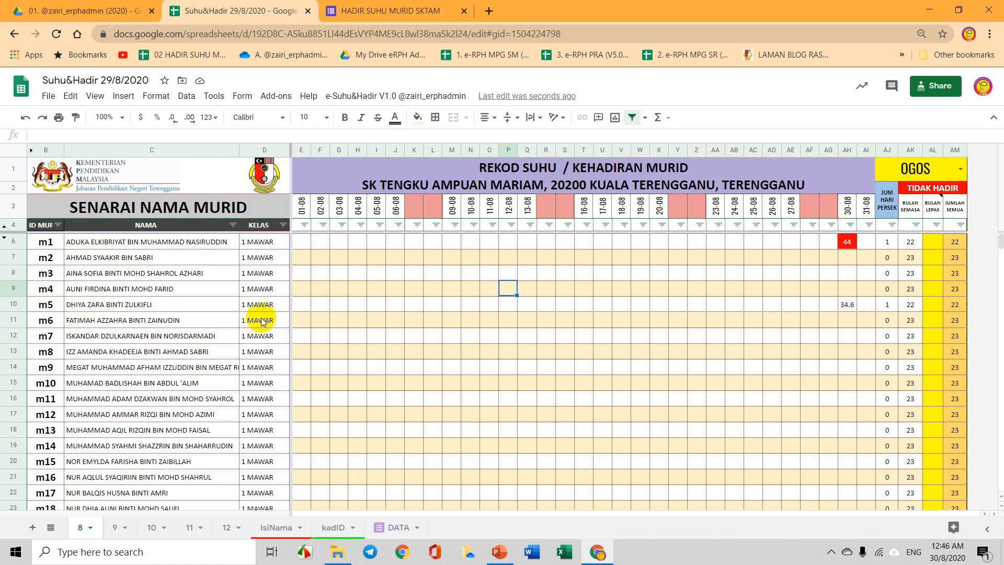
{"action": "scroll", "coordinate": [175, 321], "scroll_direction": "down", "scroll_amount": 3}
{"action": "scroll", "coordinate": [175, 321], "scroll_direction": "down", "scroll_amount": 3}
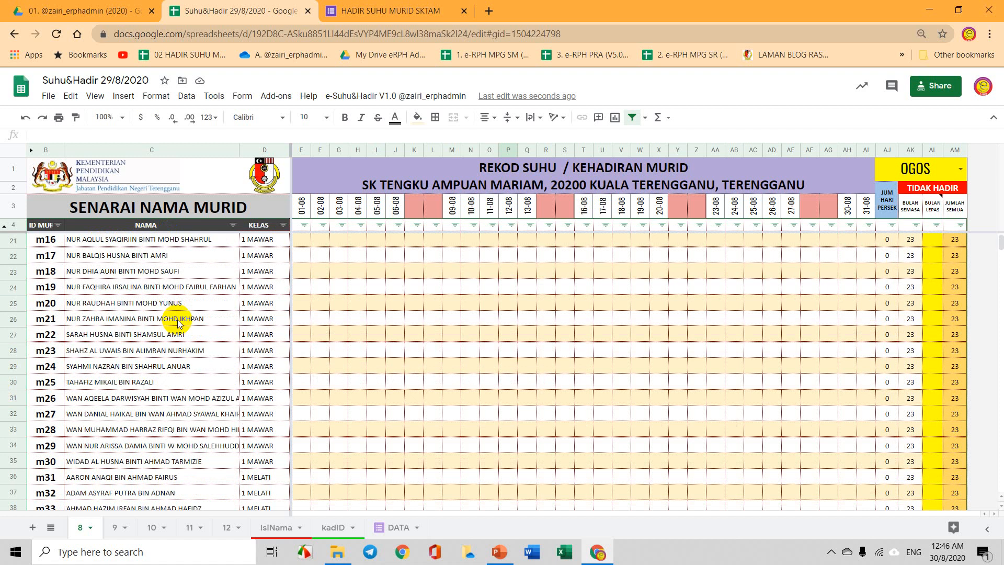
{"action": "scroll", "coordinate": [236, 351], "scroll_direction": "down", "scroll_amount": 3}
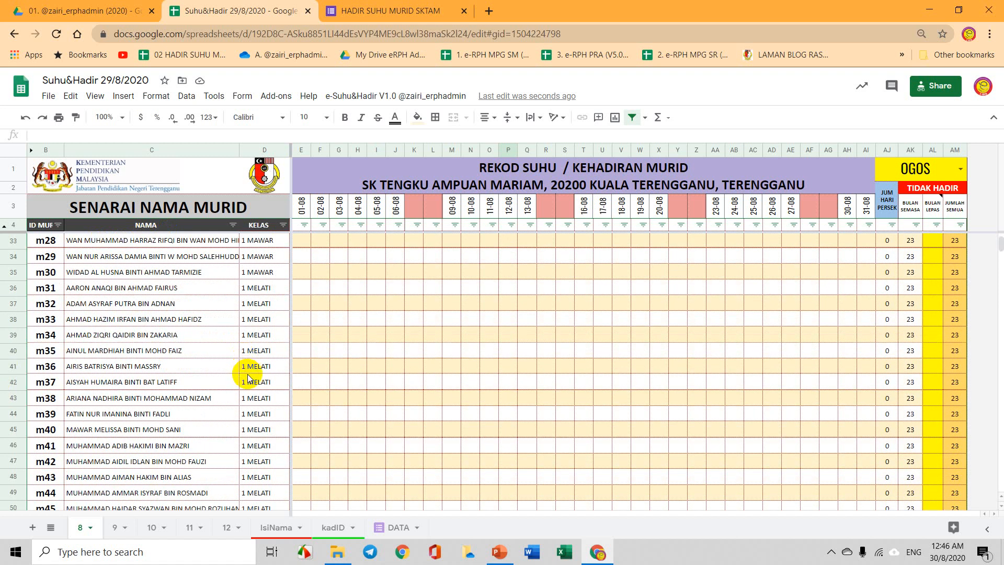
{"action": "scroll", "coordinate": [253, 374], "scroll_direction": "down", "scroll_amount": 3}
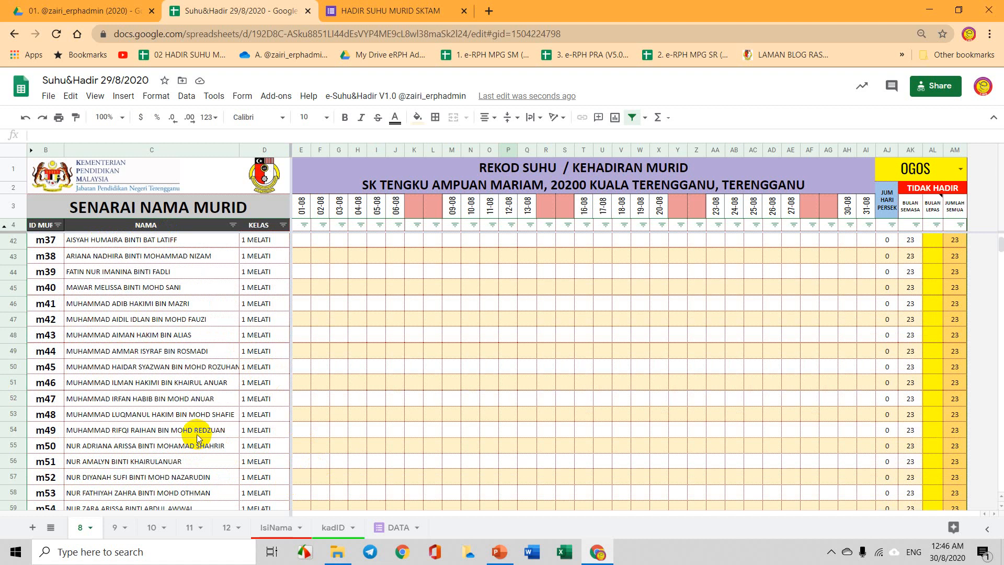
{"action": "scroll", "coordinate": [220, 413], "scroll_direction": "up", "scroll_amount": 12}
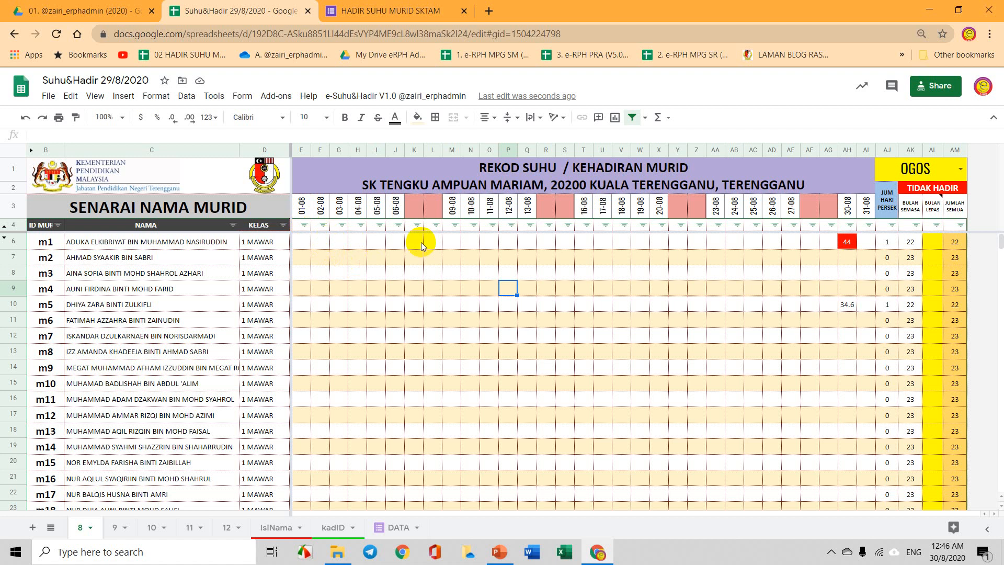
{"action": "left_click", "coordinate": [398, 10]}
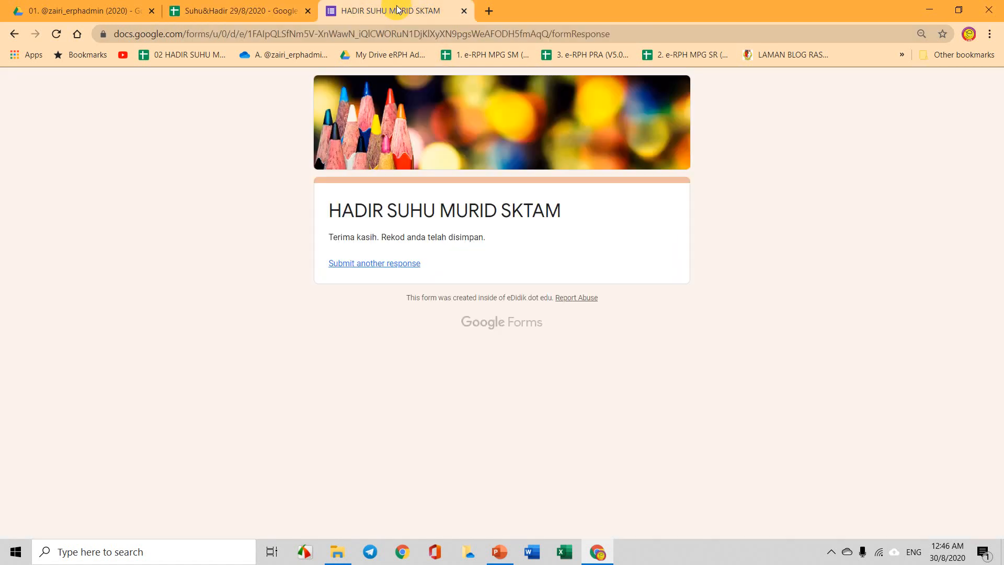
Submit another response with KOD ID m1 and temperature 23, then go back to the spreadsheet.
{"action": "left_click", "coordinate": [380, 265]}
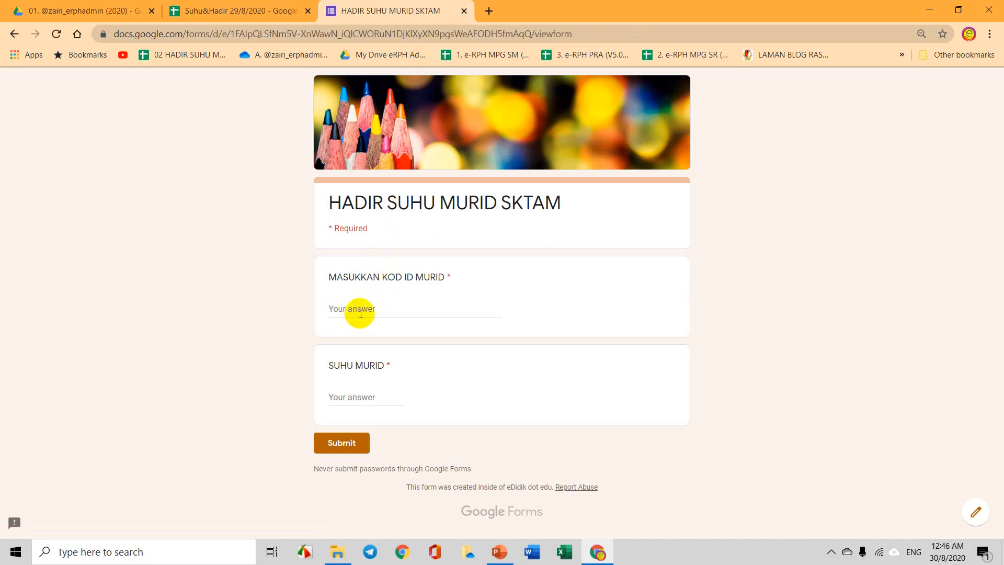
{"action": "left_click", "coordinate": [360, 312]}
{"action": "type", "text": "m1"}
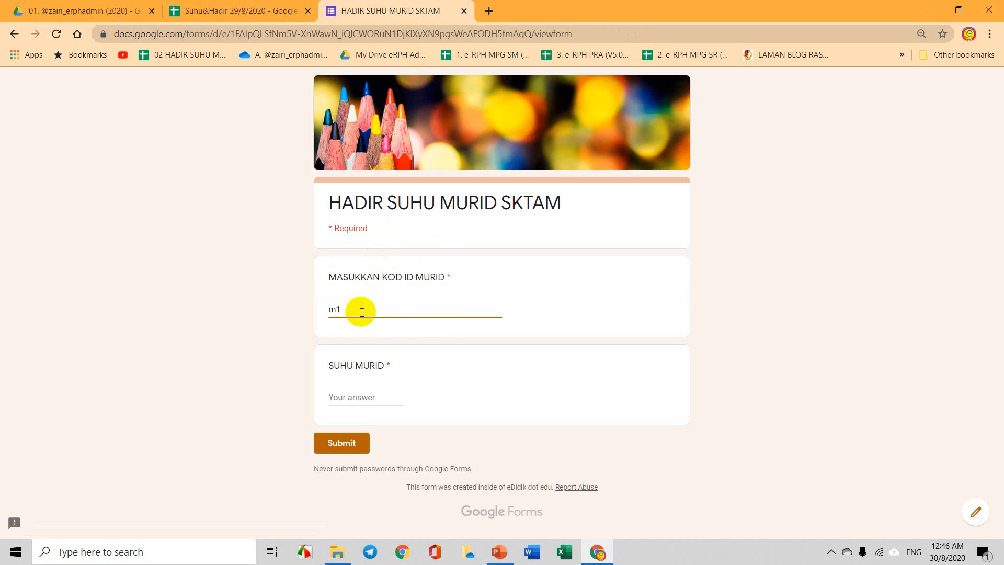
{"action": "left_click", "coordinate": [364, 399]}
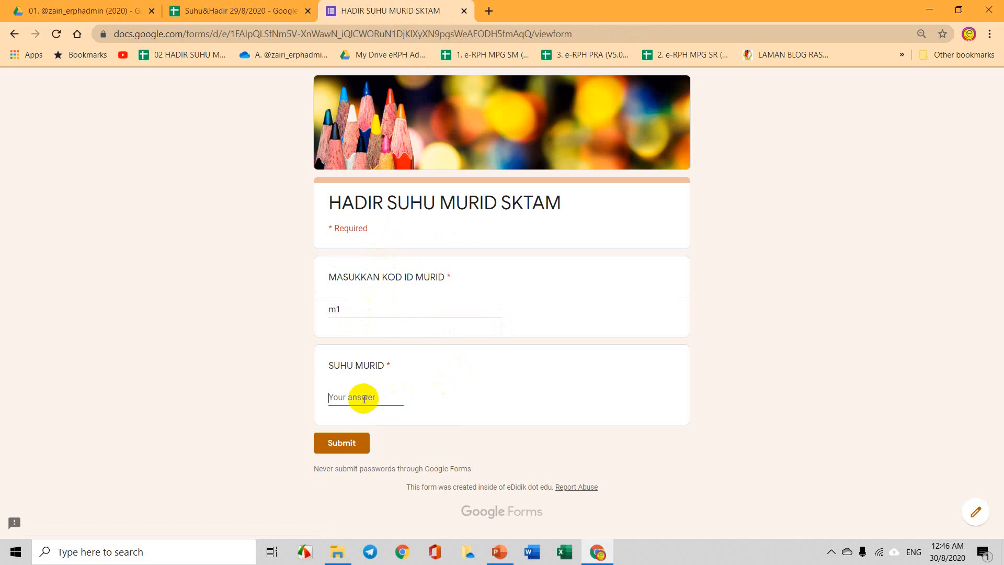
{"action": "type", "text": "23"}
{"action": "left_click", "coordinate": [350, 448]}
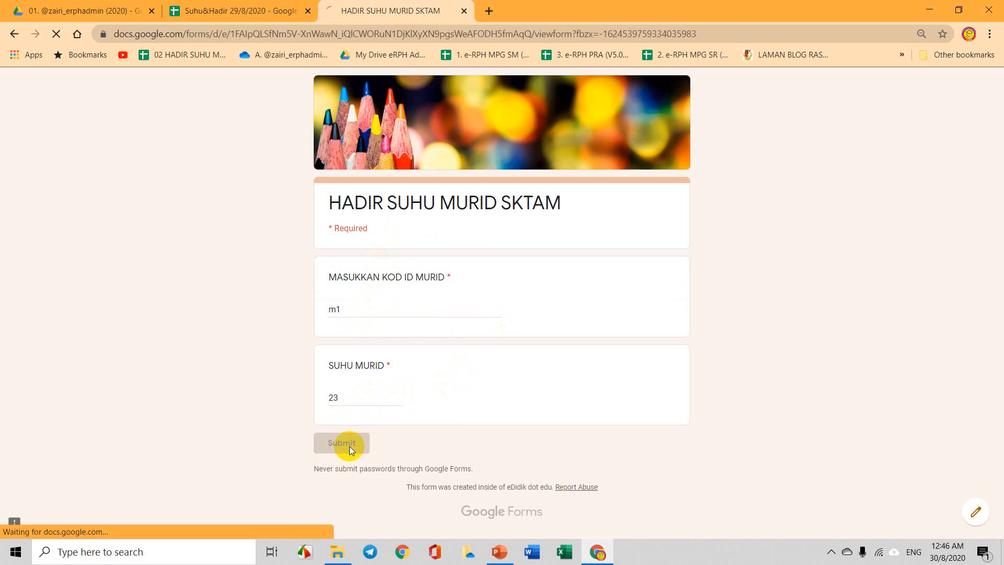
{"action": "left_click", "coordinate": [216, 8]}
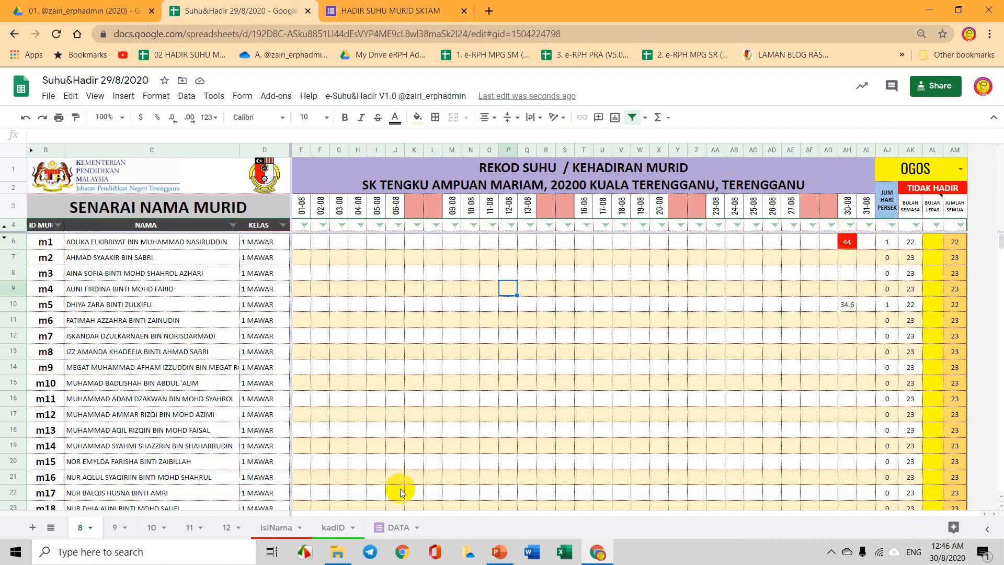
Delete row 4, m1's old 44 response, from the DATA sheet and return to the August sheet.
{"action": "left_click", "coordinate": [396, 529]}
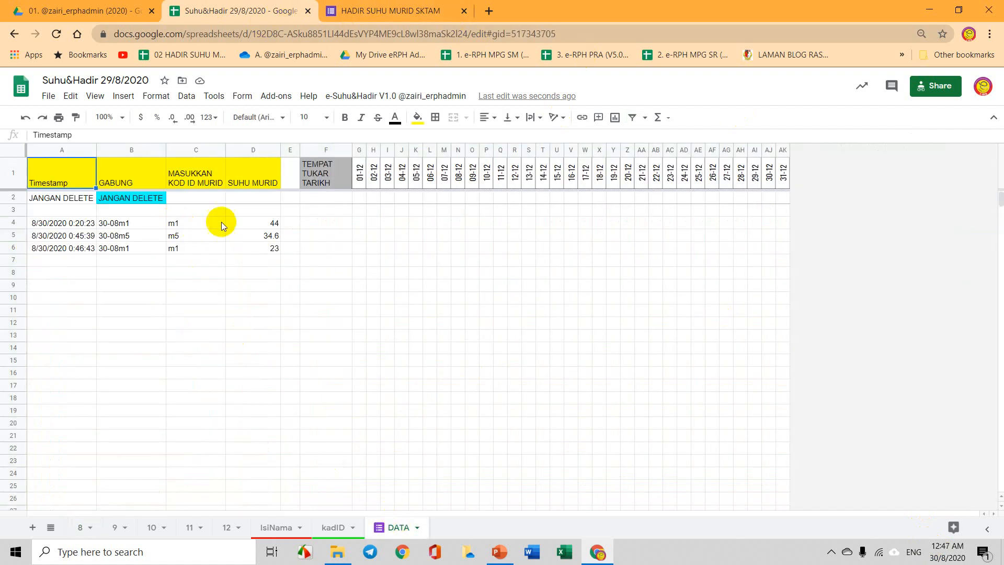
{"action": "left_click", "coordinate": [15, 222]}
{"action": "right_click", "coordinate": [15, 223]}
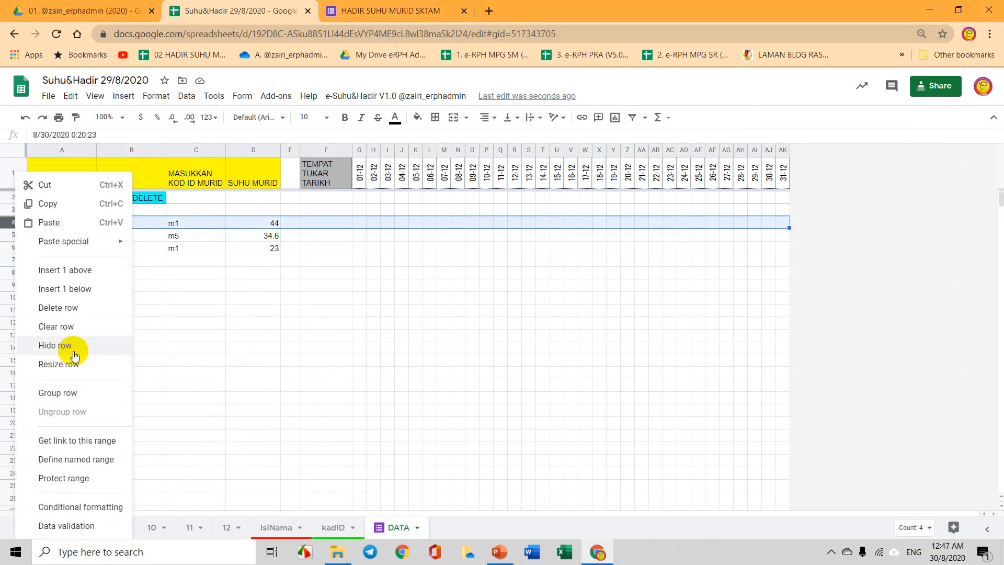
{"action": "left_click", "coordinate": [73, 308]}
{"action": "left_click", "coordinate": [201, 309]}
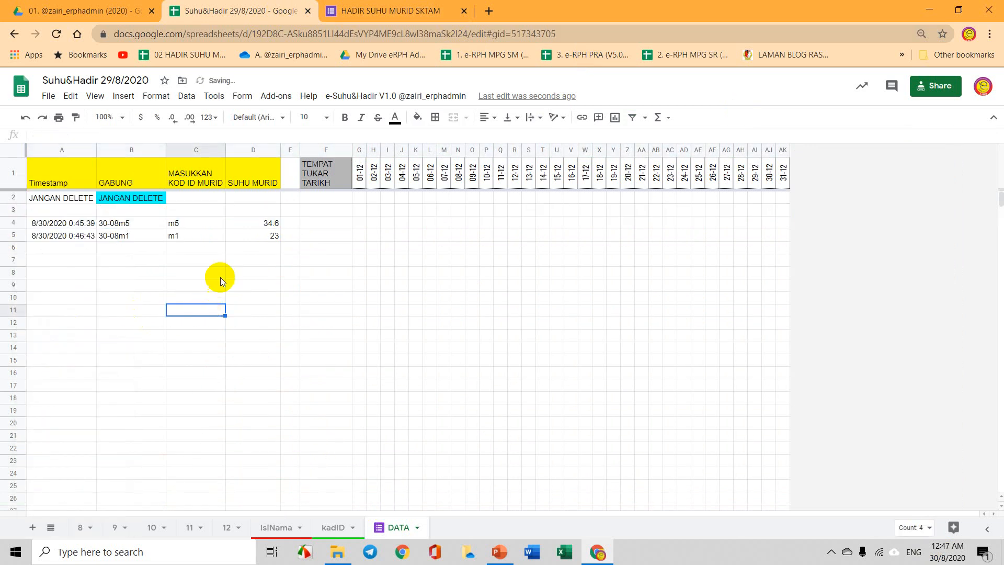
{"action": "left_click", "coordinate": [81, 526]}
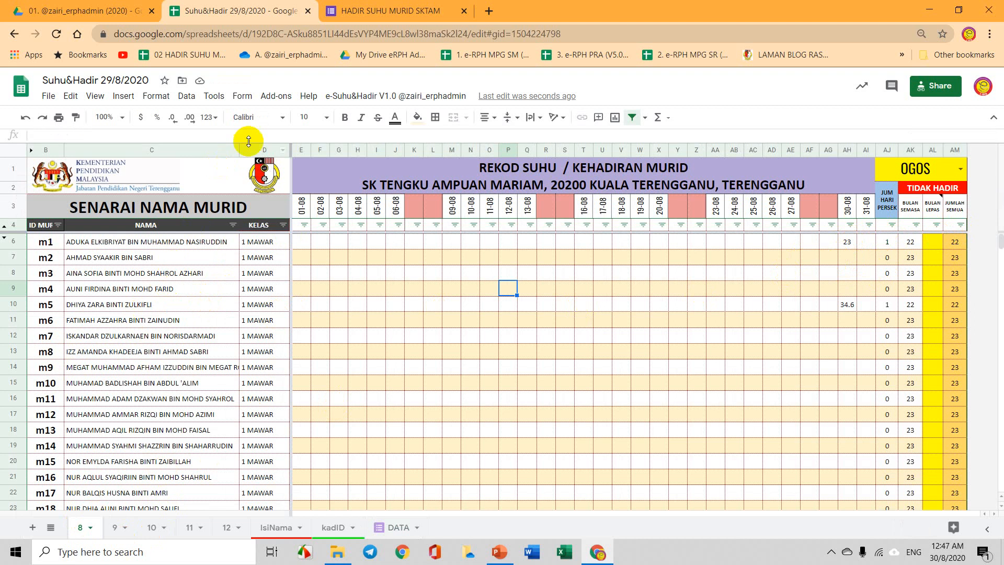
Submit another response for m3 with temperature 38.7 and return to the spreadsheet.
{"action": "left_click", "coordinate": [397, 7]}
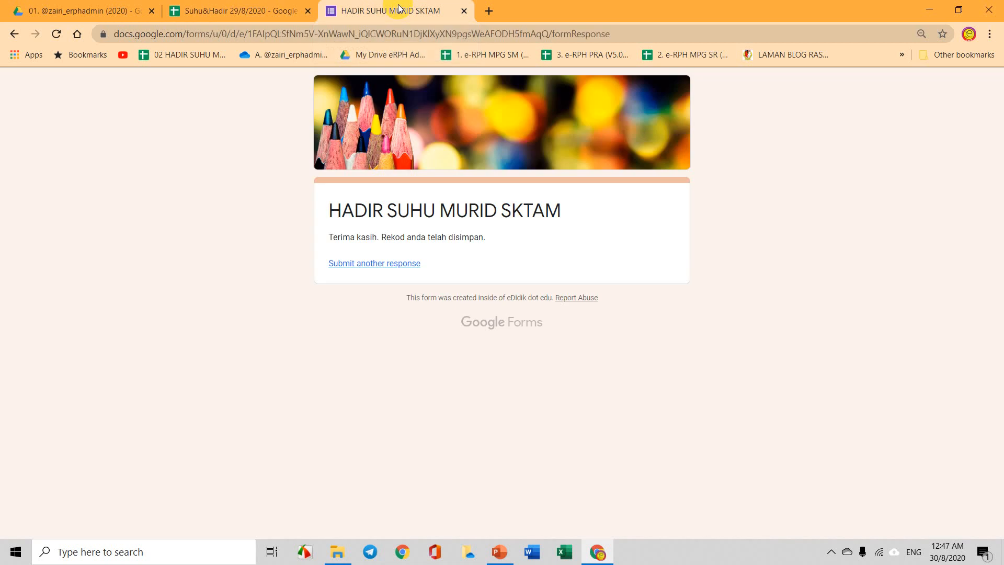
{"action": "left_click", "coordinate": [389, 267]}
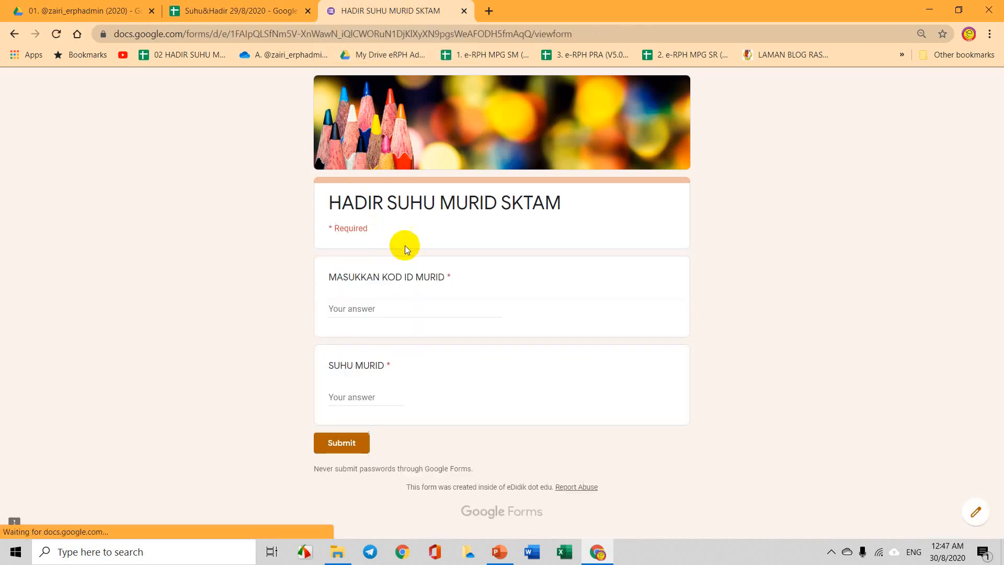
{"action": "left_click", "coordinate": [389, 308]}
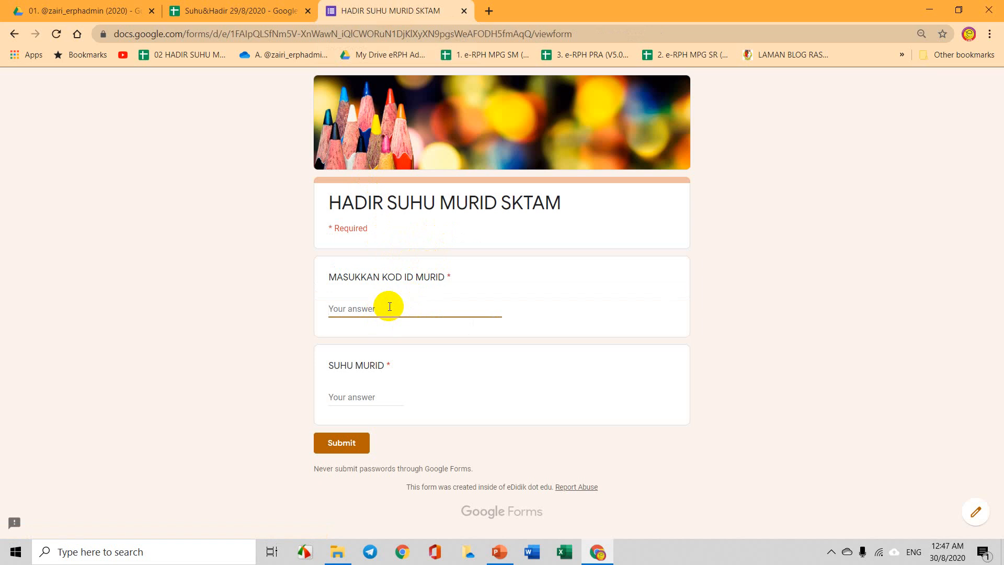
{"action": "type", "text": "m3"}
{"action": "left_click", "coordinate": [366, 398]}
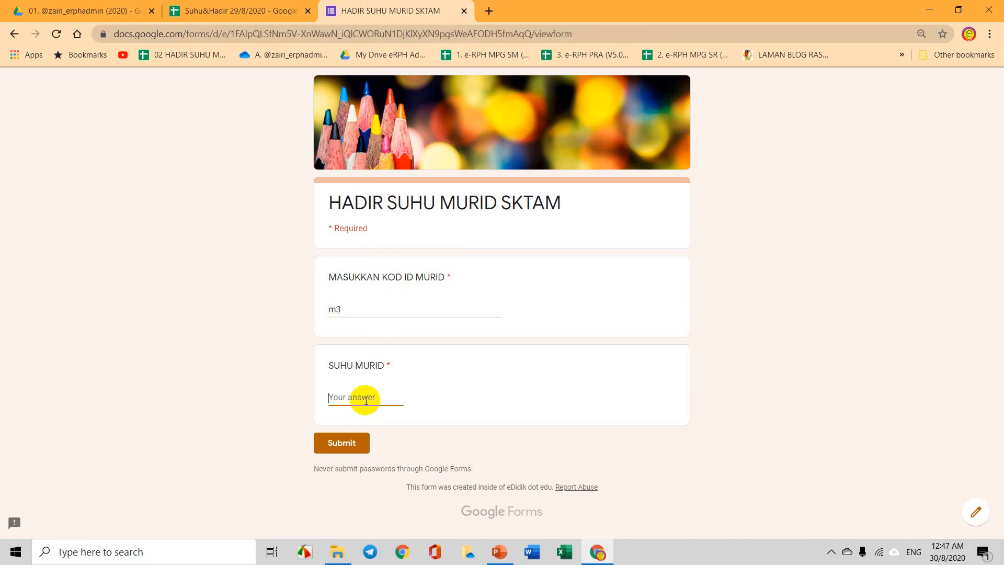
{"action": "type", "text": "38.7"}
{"action": "left_click", "coordinate": [358, 440]}
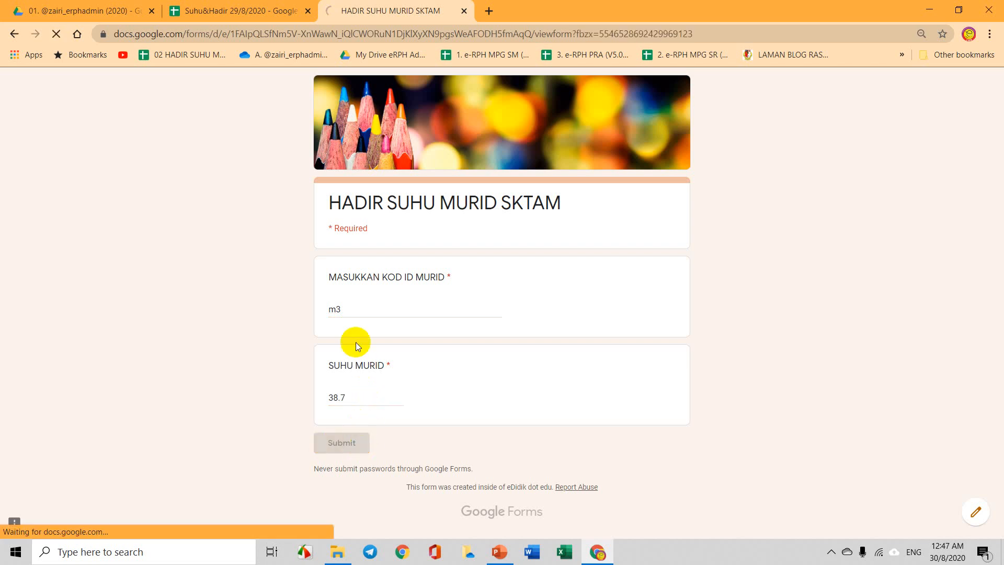
{"action": "left_click", "coordinate": [199, 6]}
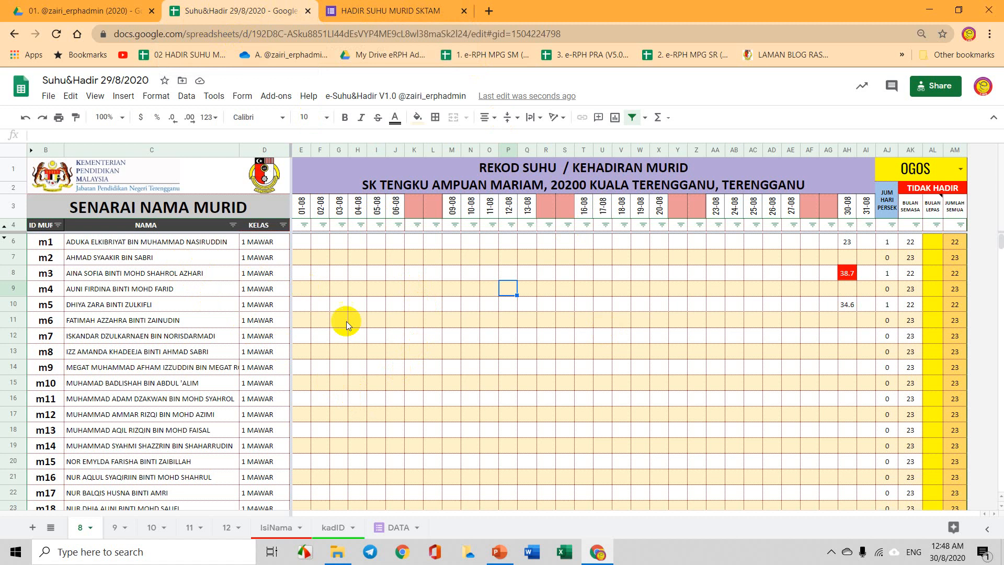
Filter the KELAS column to show only 1 MAWAR students.
{"action": "scroll", "coordinate": [348, 367], "scroll_direction": "down", "scroll_amount": 2}
{"action": "scroll", "coordinate": [354, 375], "scroll_direction": "up", "scroll_amount": 2}
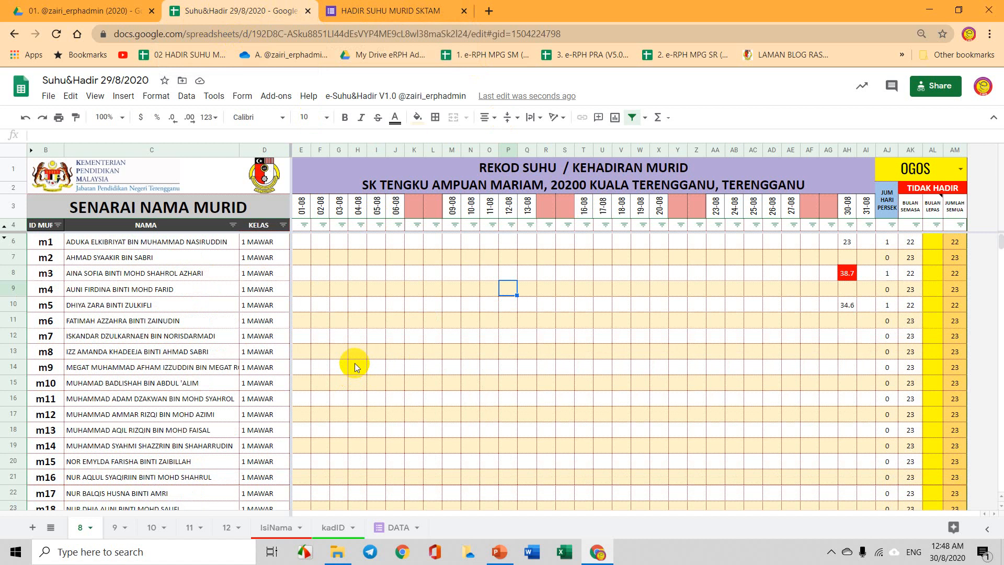
{"action": "left_click", "coordinate": [286, 225]}
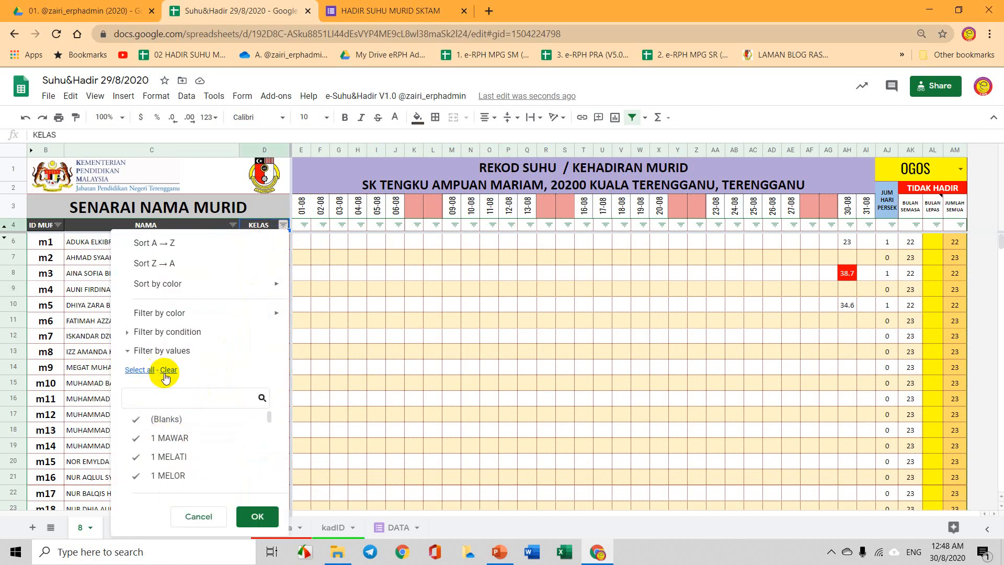
{"action": "left_click", "coordinate": [173, 438]}
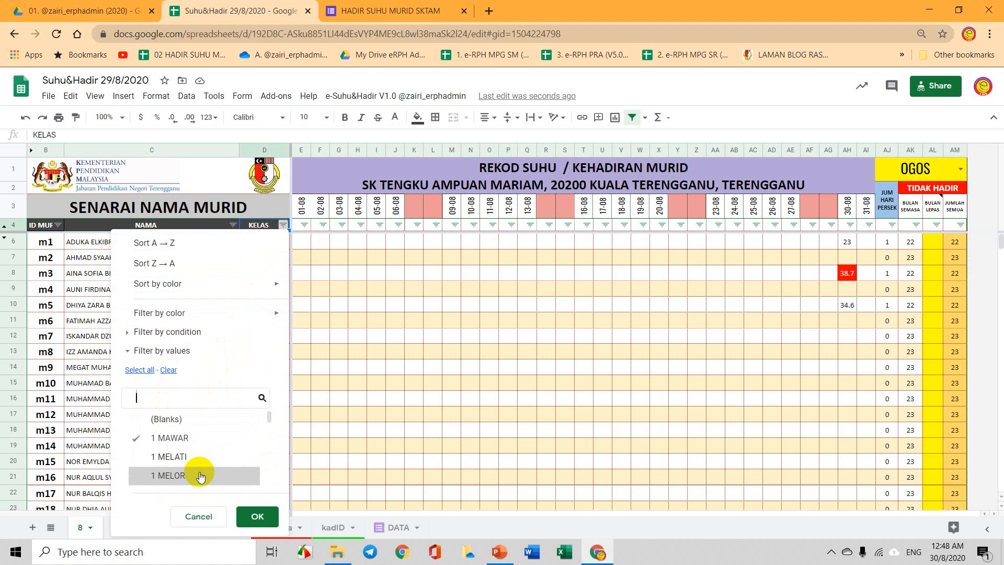
{"action": "left_click", "coordinate": [255, 516]}
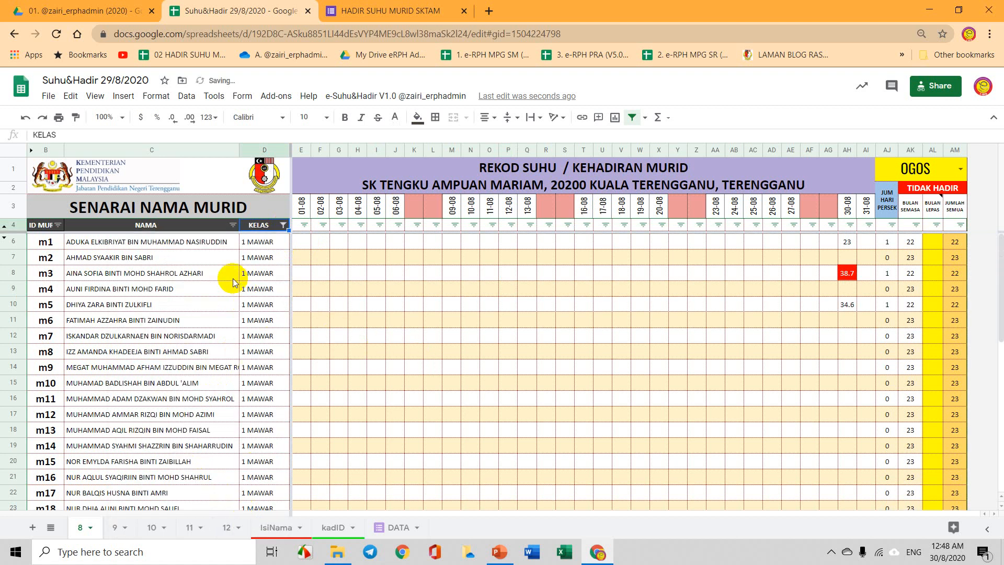
{"action": "scroll", "coordinate": [388, 327], "scroll_direction": "down", "scroll_amount": 8}
{"action": "scroll", "coordinate": [493, 354], "scroll_direction": "up", "scroll_amount": 8}
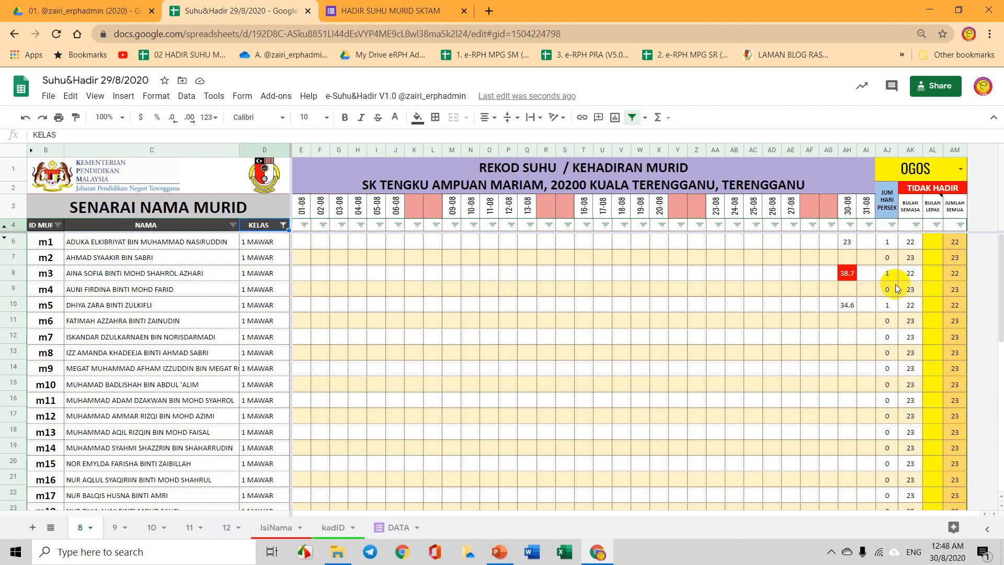
Pick 1 MAWAR in the summary's class dropdown, showing 3 of 30 present (10.00%).
{"action": "scroll", "coordinate": [744, 340], "scroll_direction": "down", "scroll_amount": 10}
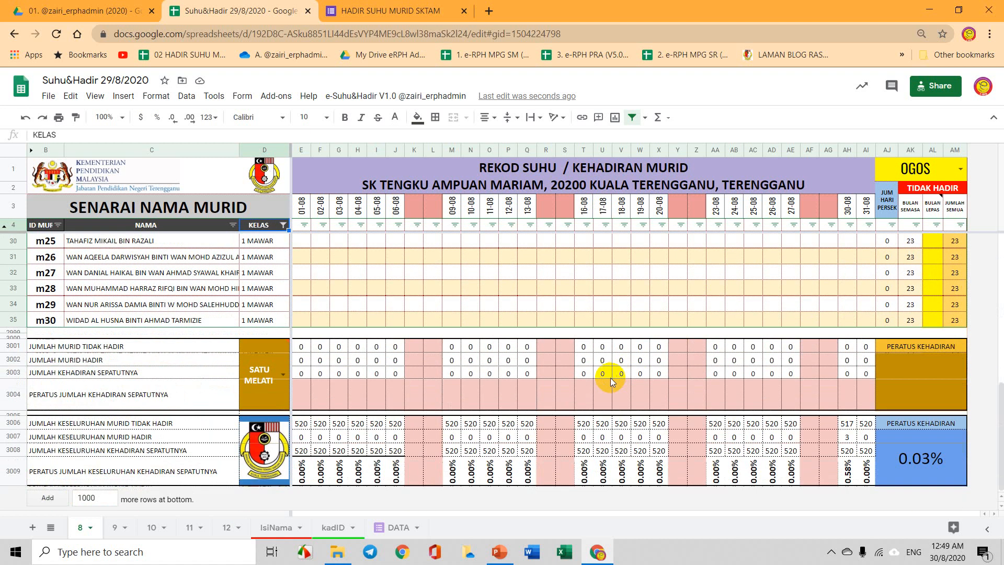
{"action": "left_click", "coordinate": [283, 376]}
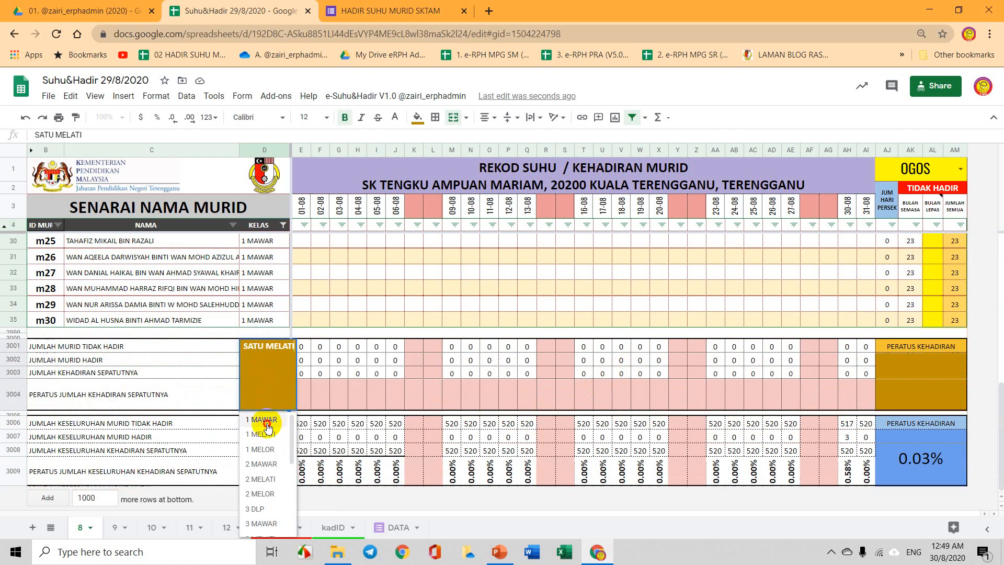
{"action": "left_click", "coordinate": [267, 424]}
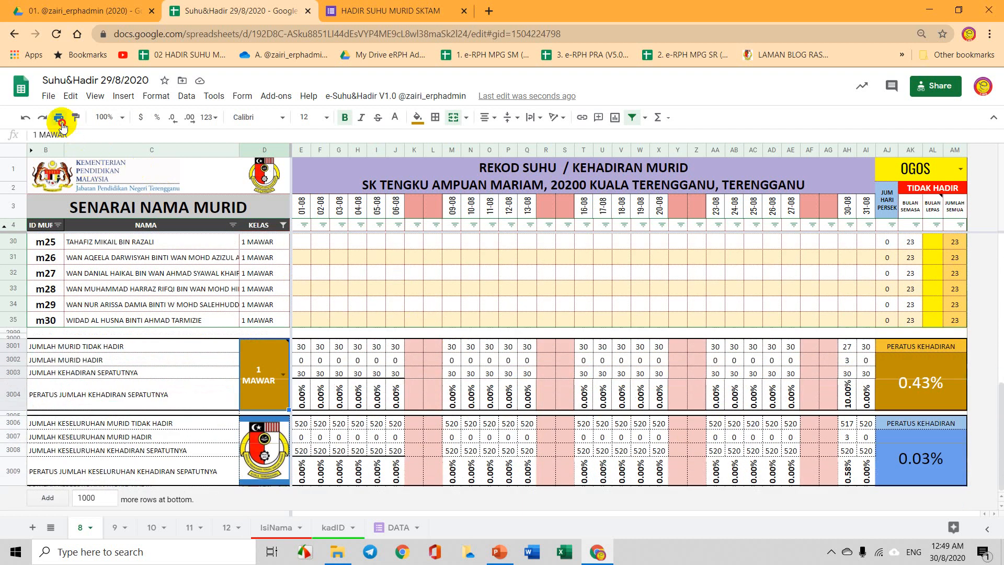
{"action": "left_click", "coordinate": [60, 118]}
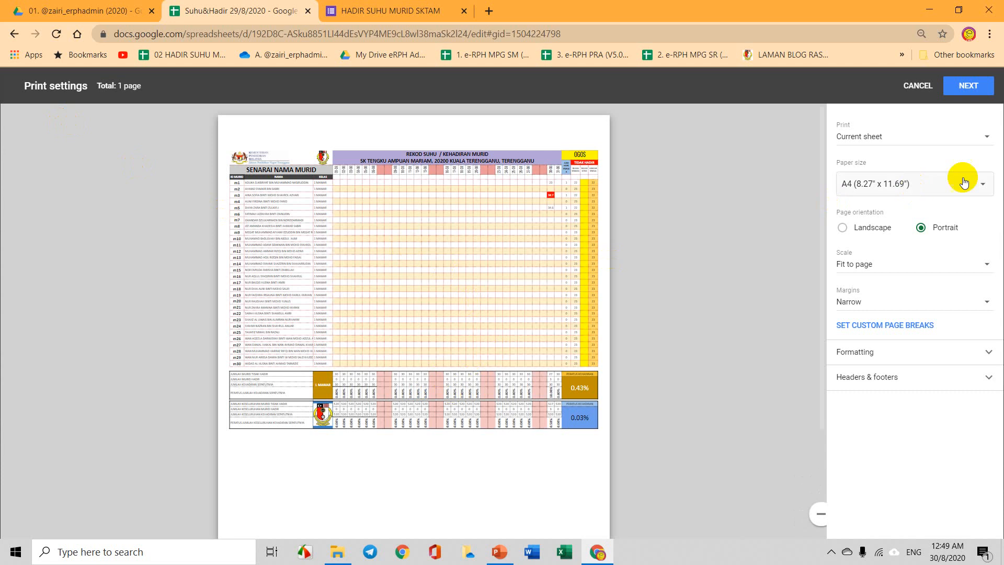
{"action": "left_click", "coordinate": [868, 227]}
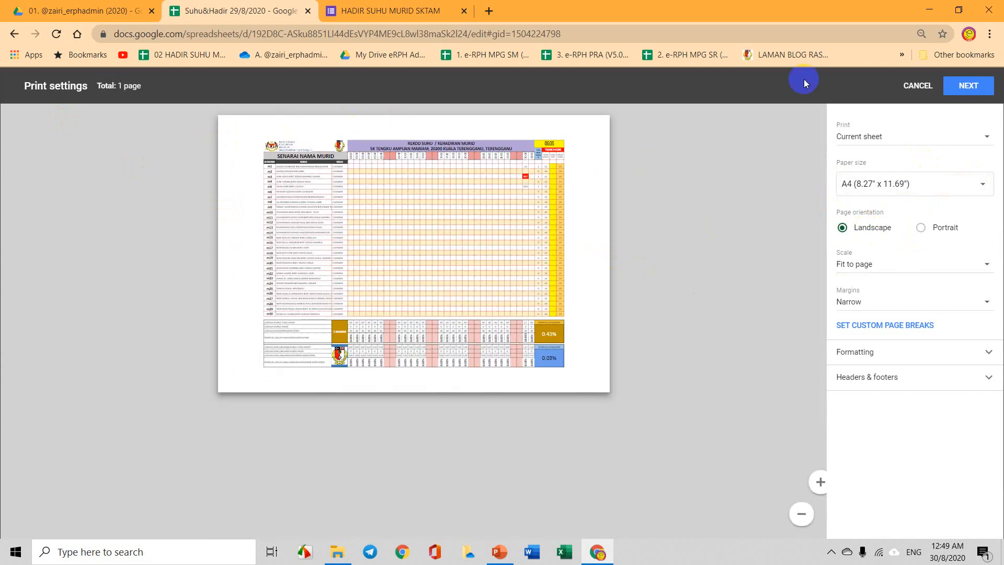
{"action": "left_click", "coordinate": [923, 87]}
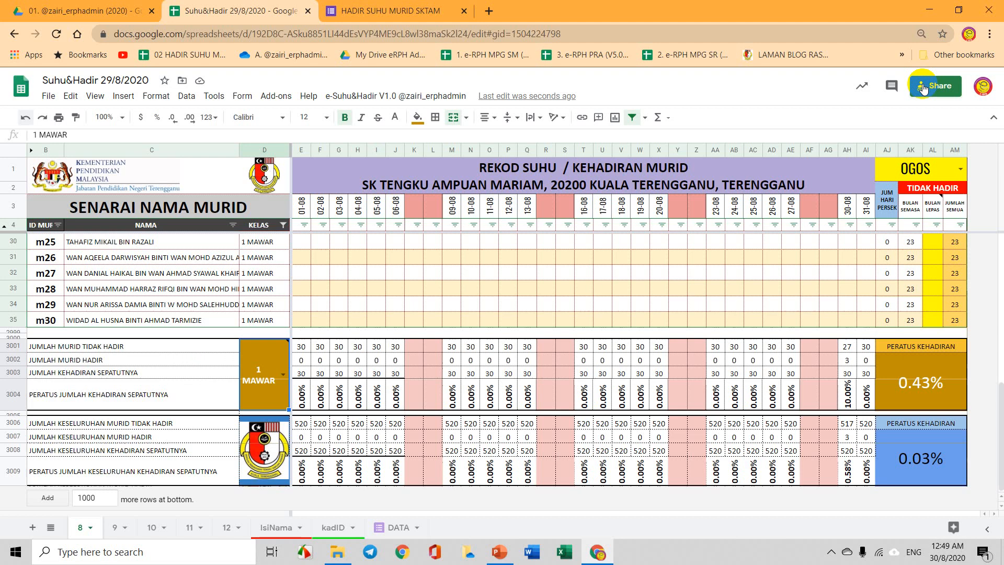
Switch the KELAS filter from 1 MAWAR to 1 MELATI.
{"action": "scroll", "coordinate": [559, 343], "scroll_direction": "up", "scroll_amount": 3}
{"action": "scroll", "coordinate": [549, 350], "scroll_direction": "up", "scroll_amount": 2}
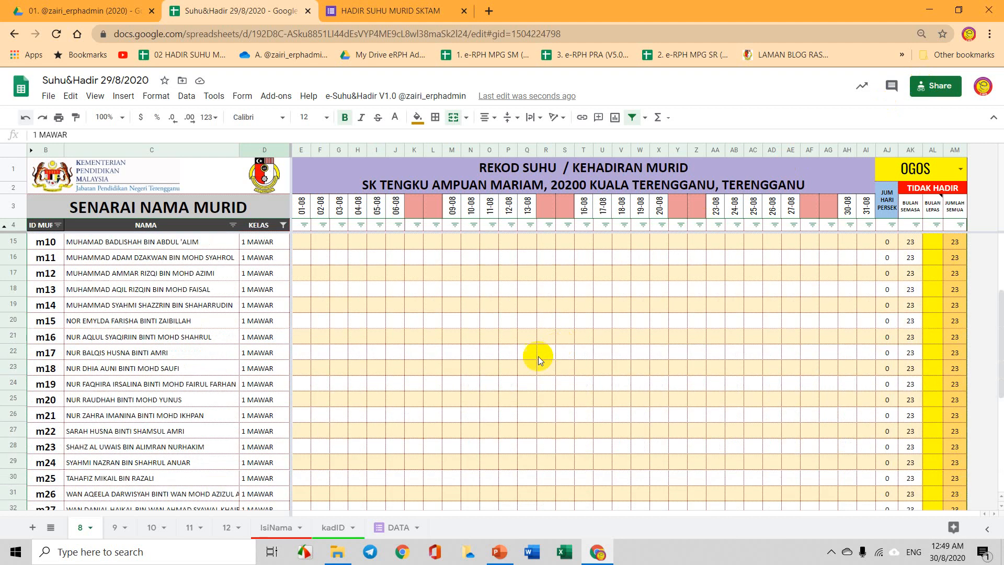
{"action": "scroll", "coordinate": [529, 361], "scroll_direction": "down", "scroll_amount": 5}
{"action": "scroll", "coordinate": [523, 372], "scroll_direction": "up", "scroll_amount": 4}
{"action": "scroll", "coordinate": [471, 376], "scroll_direction": "up", "scroll_amount": 5}
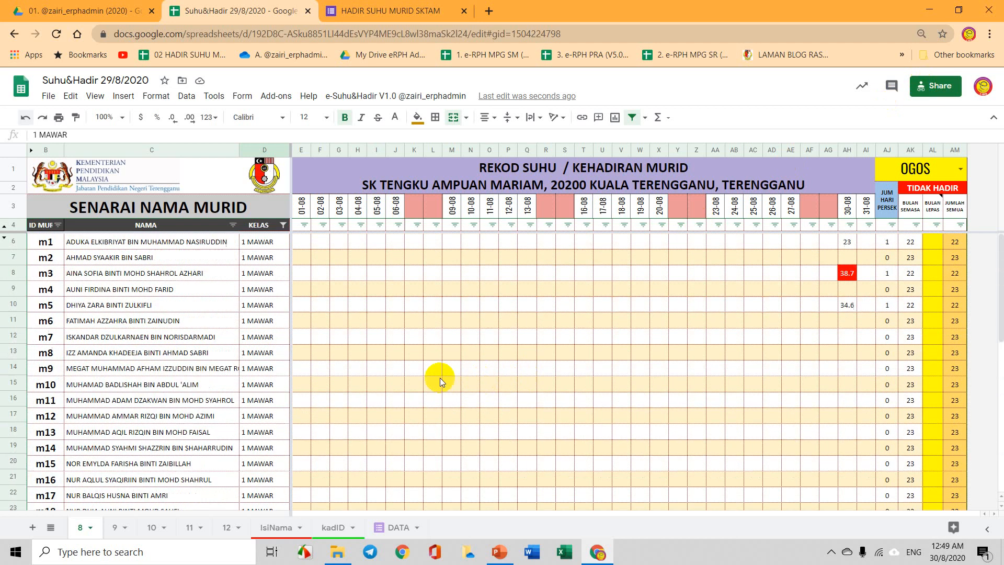
{"action": "scroll", "coordinate": [316, 312], "scroll_direction": "down", "scroll_amount": 6}
{"action": "scroll", "coordinate": [290, 244], "scroll_direction": "up", "scroll_amount": 5}
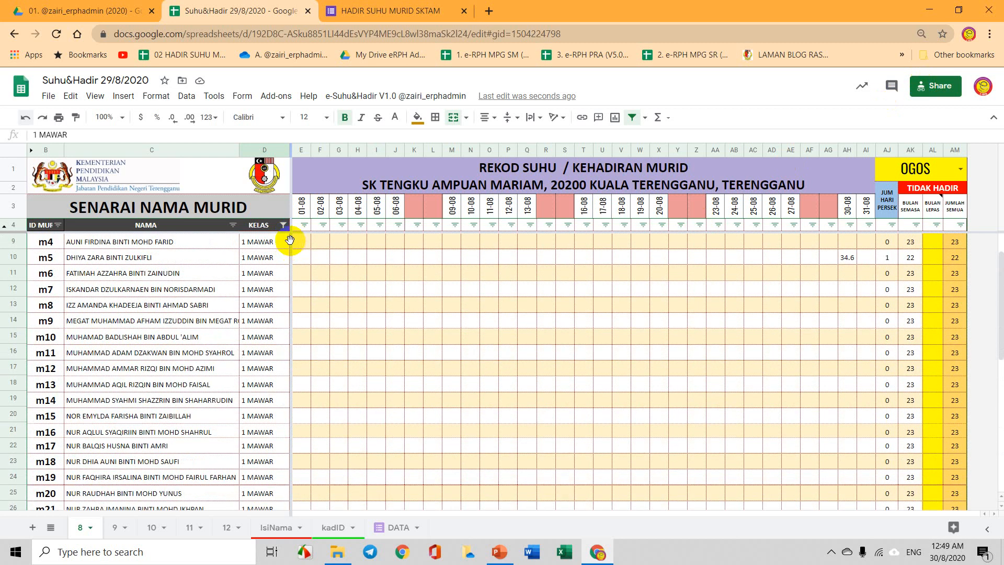
{"action": "left_click", "coordinate": [282, 226]}
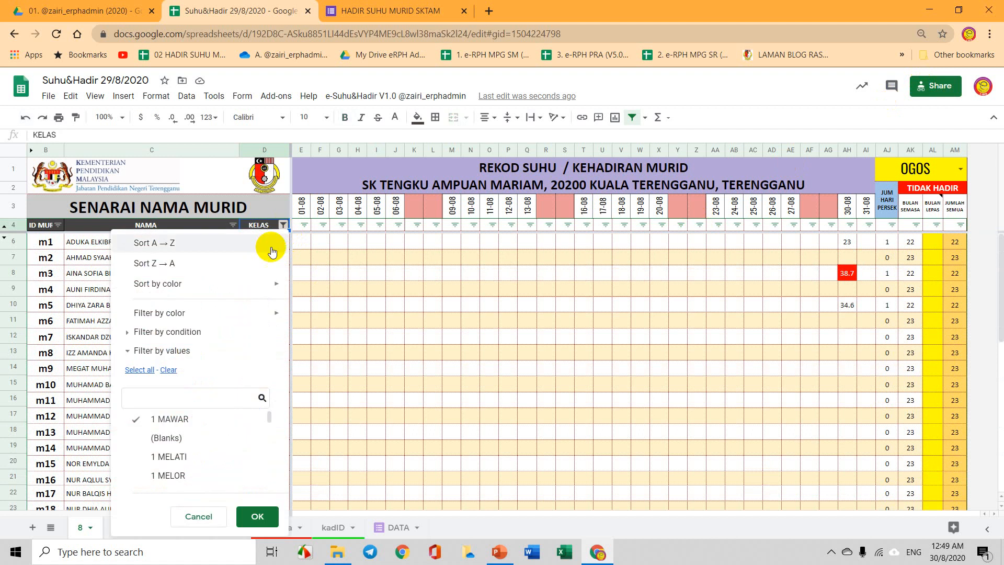
{"action": "left_click", "coordinate": [163, 418]}
{"action": "left_click", "coordinate": [167, 456]}
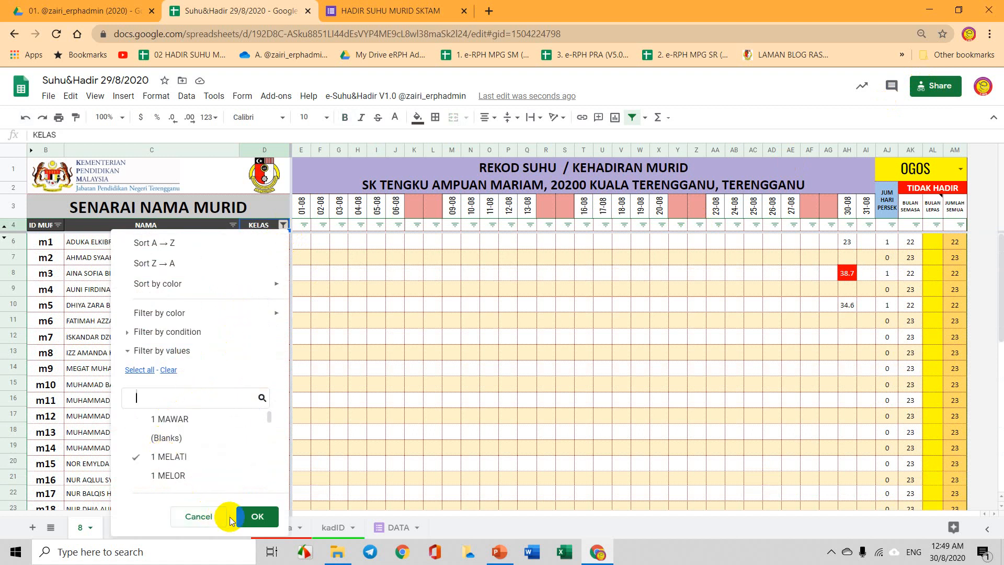
{"action": "left_click", "coordinate": [256, 516]}
Select the m31 and m35 student ID cells in the 1 MELATI list.
{"action": "scroll", "coordinate": [373, 357], "scroll_direction": "down", "scroll_amount": 8}
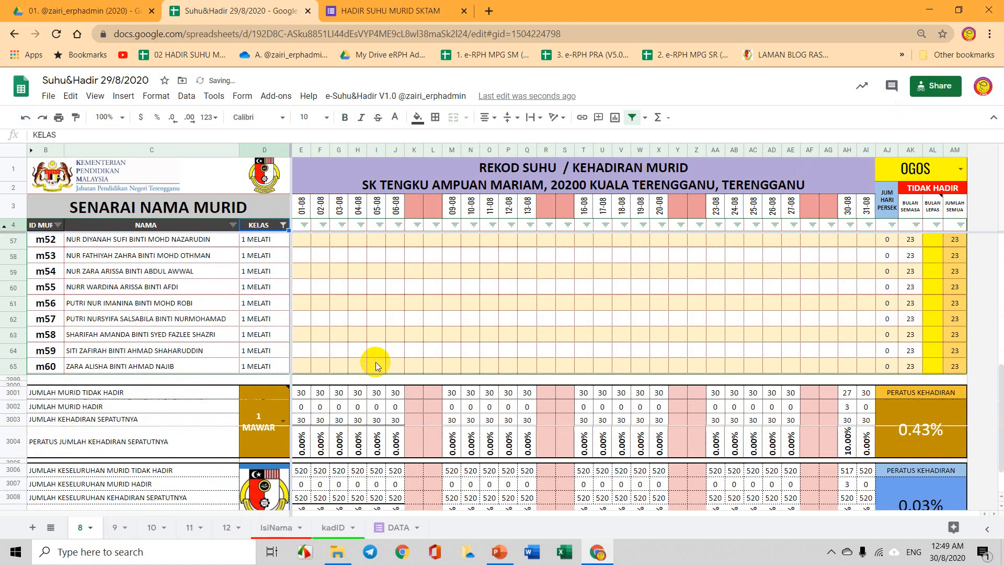
{"action": "scroll", "coordinate": [382, 375], "scroll_direction": "up", "scroll_amount": 8}
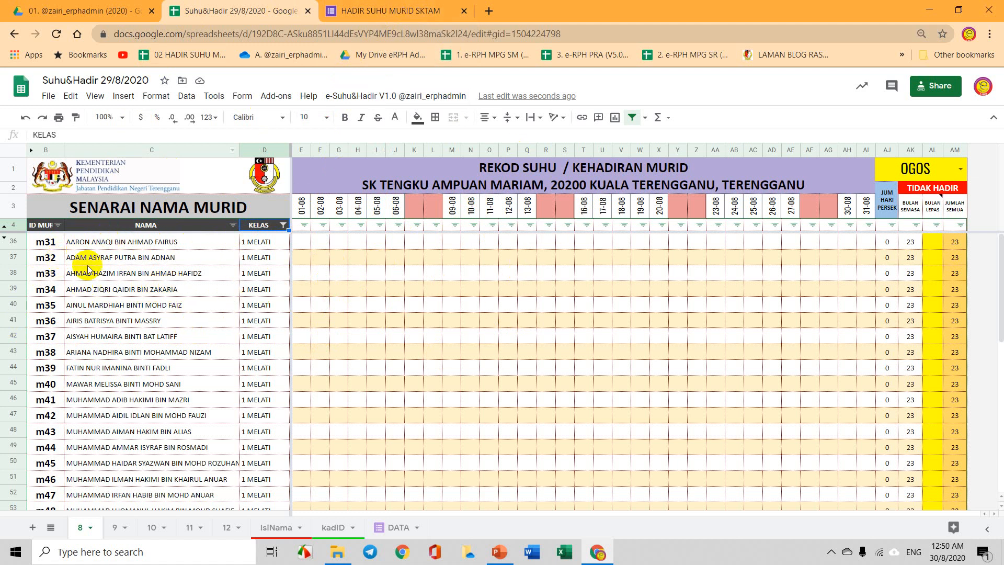
{"action": "left_click", "coordinate": [44, 240]}
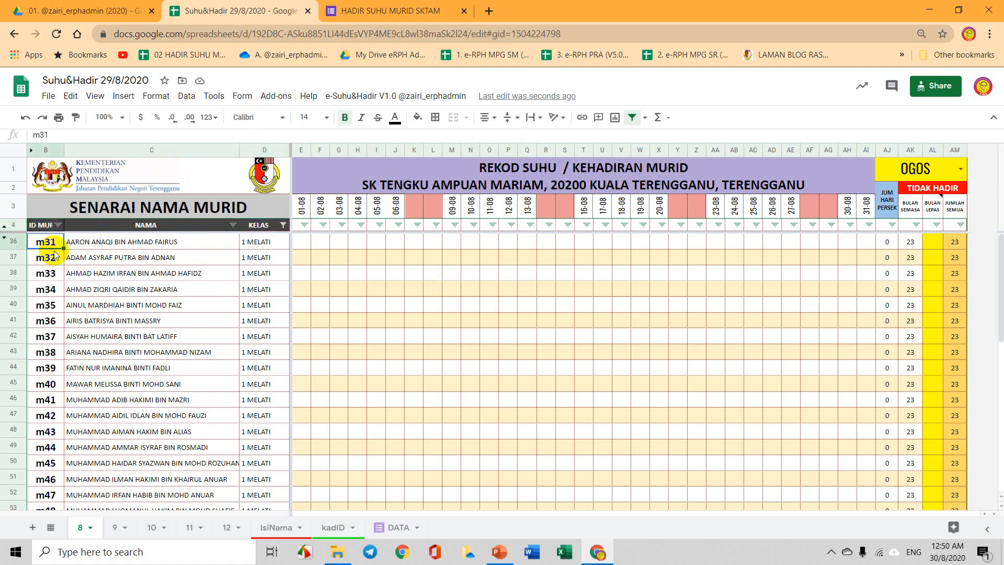
{"action": "left_click", "coordinate": [47, 309]}
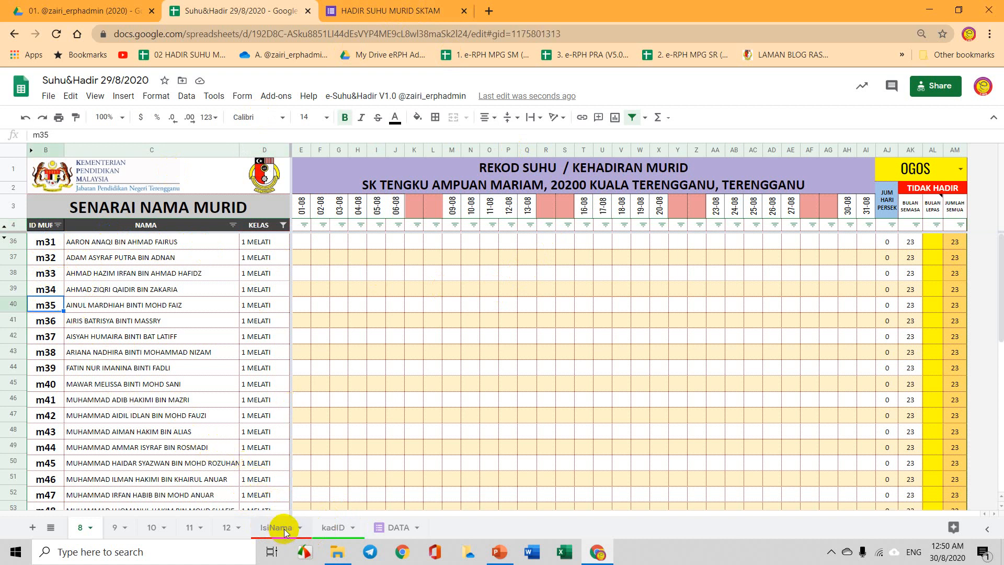
Review the IsiNama sheet's student IDs (m1, m2), names, classes and the first QR code cell.
{"action": "left_click", "coordinate": [279, 527]}
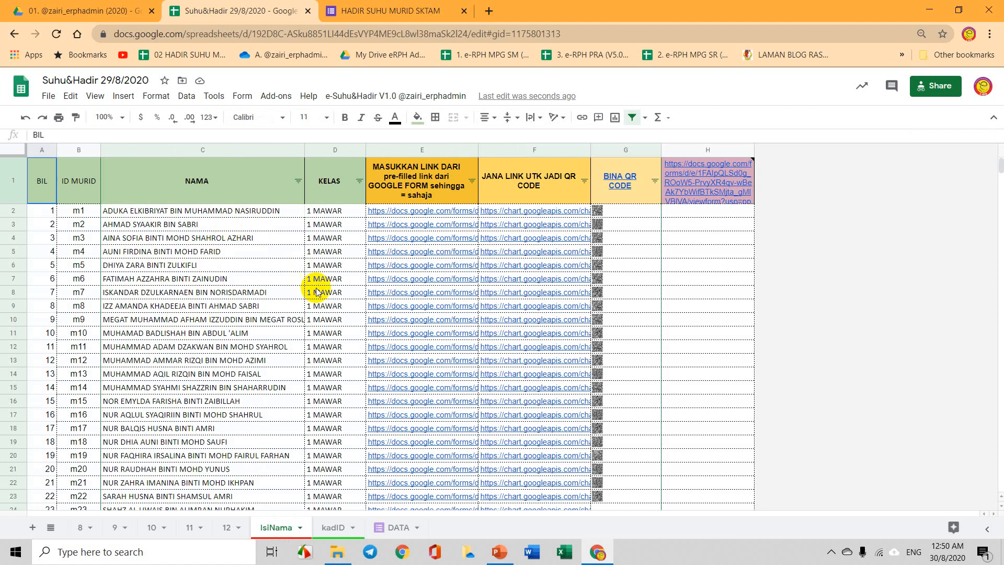
{"action": "left_click", "coordinate": [82, 214]}
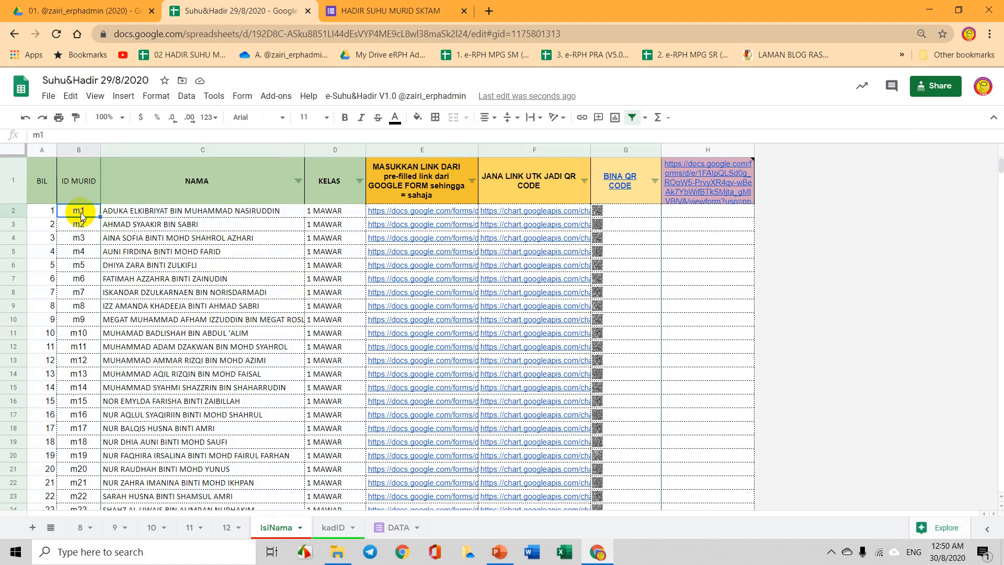
{"action": "left_click_drag", "start_coordinate": [81, 214], "coordinate": [80, 227]}
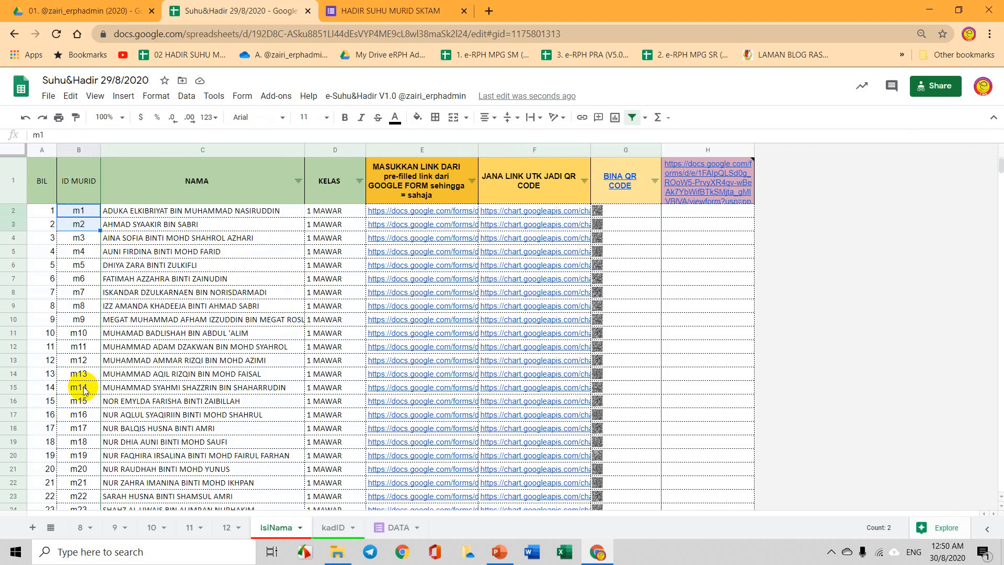
{"action": "left_click", "coordinate": [141, 210]}
{"action": "left_click", "coordinate": [327, 212]}
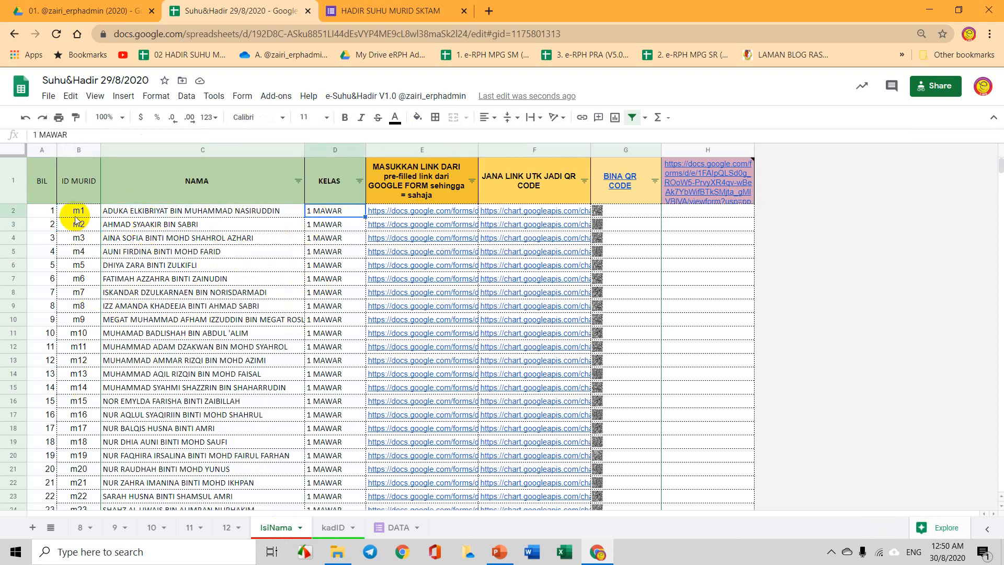
{"action": "left_click_drag", "start_coordinate": [78, 210], "coordinate": [317, 242]}
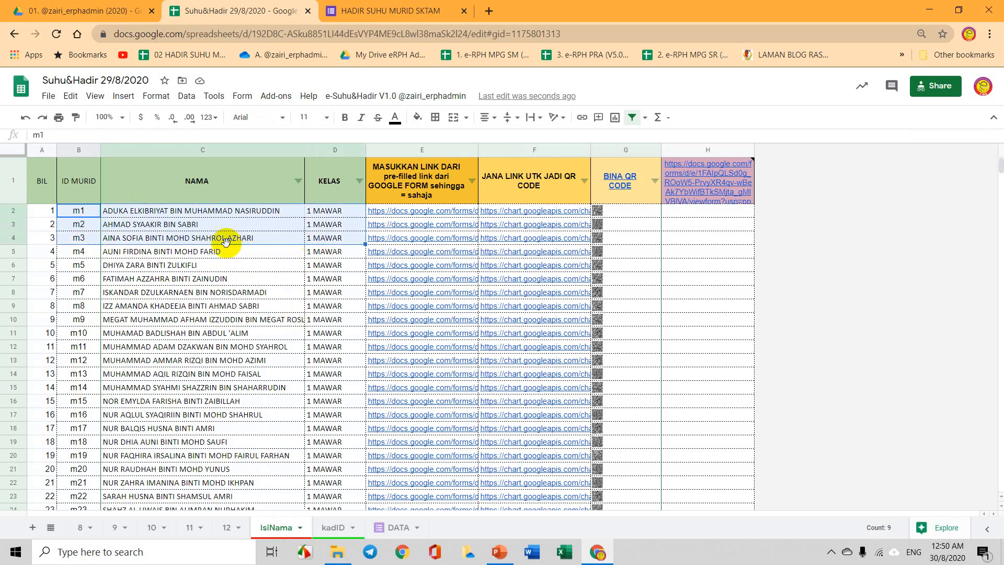
{"action": "left_click", "coordinate": [614, 211]}
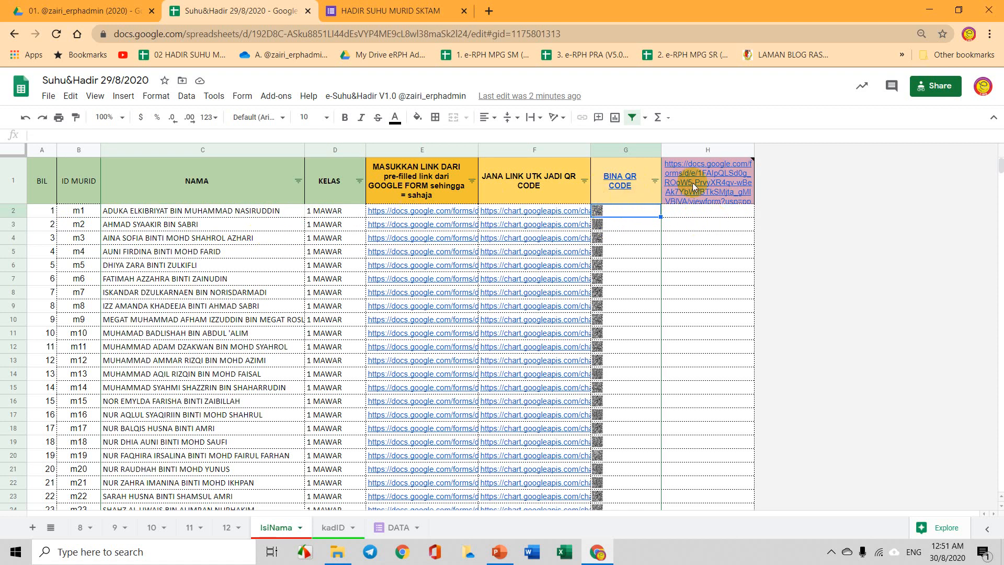
Bring up the attendance form and open it in the form editor.
{"action": "left_click", "coordinate": [389, 11]}
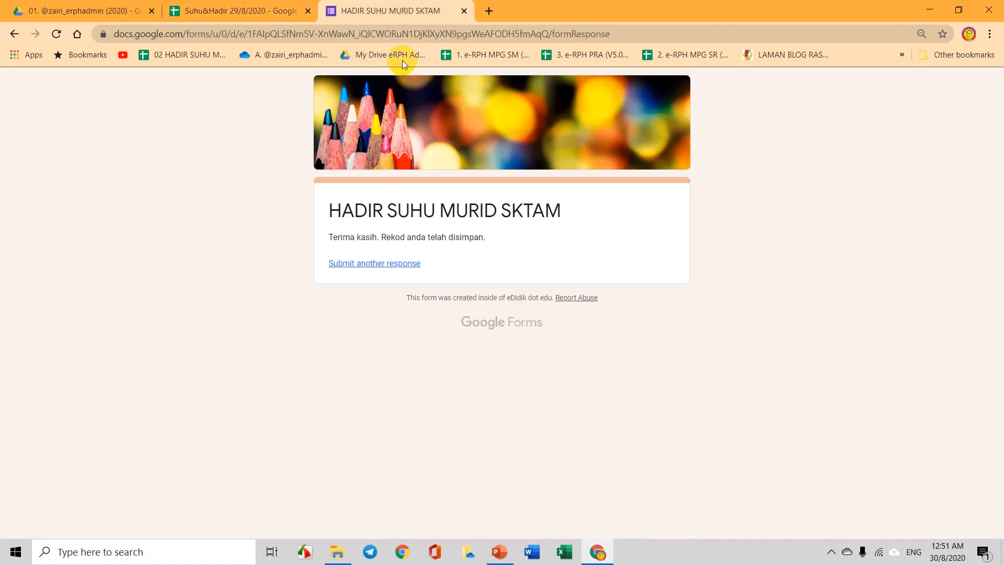
{"action": "left_click", "coordinate": [387, 264]}
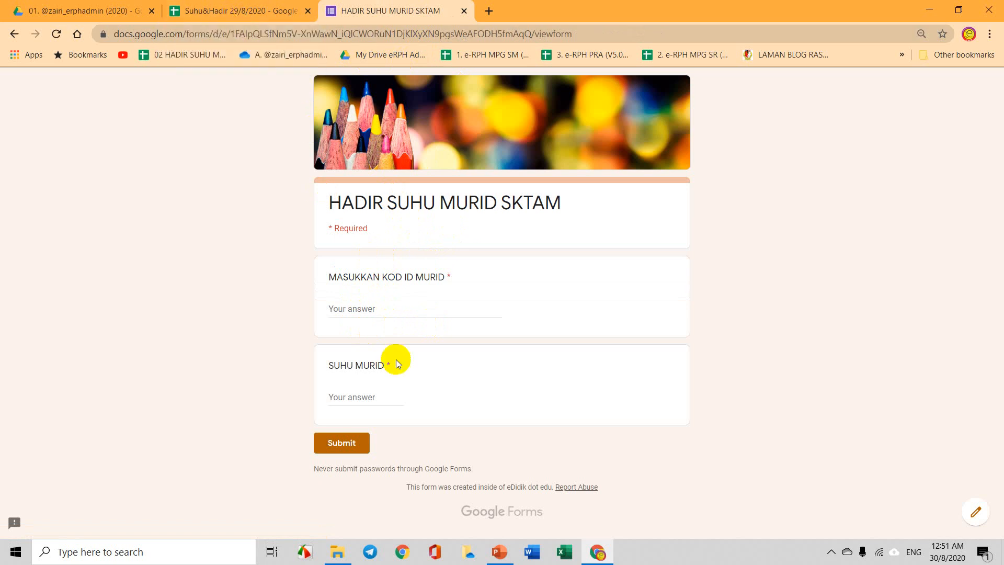
{"action": "left_click", "coordinate": [974, 509]}
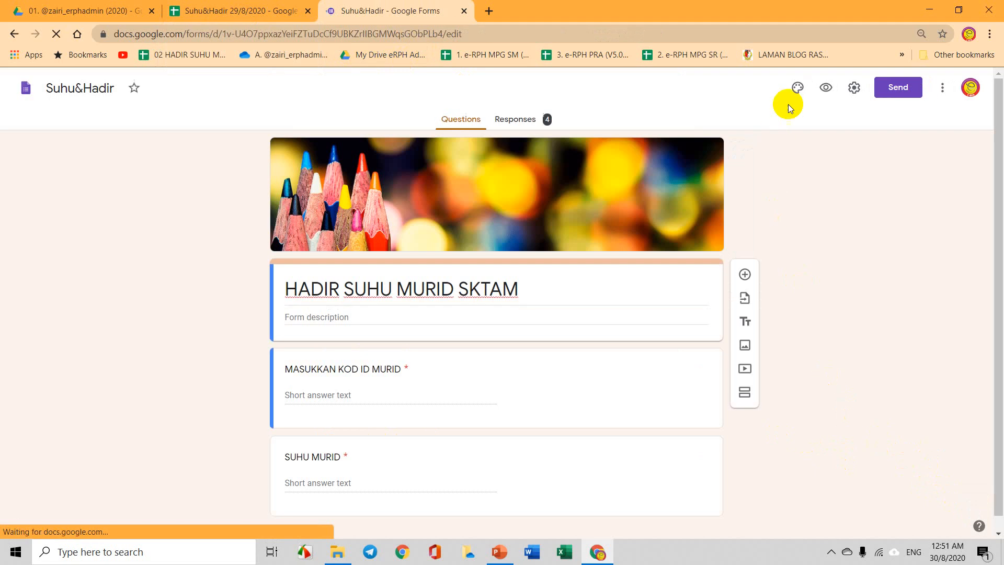
Generate a pre-filled form link with the student ID answer set to m.
{"action": "left_click", "coordinate": [943, 88]}
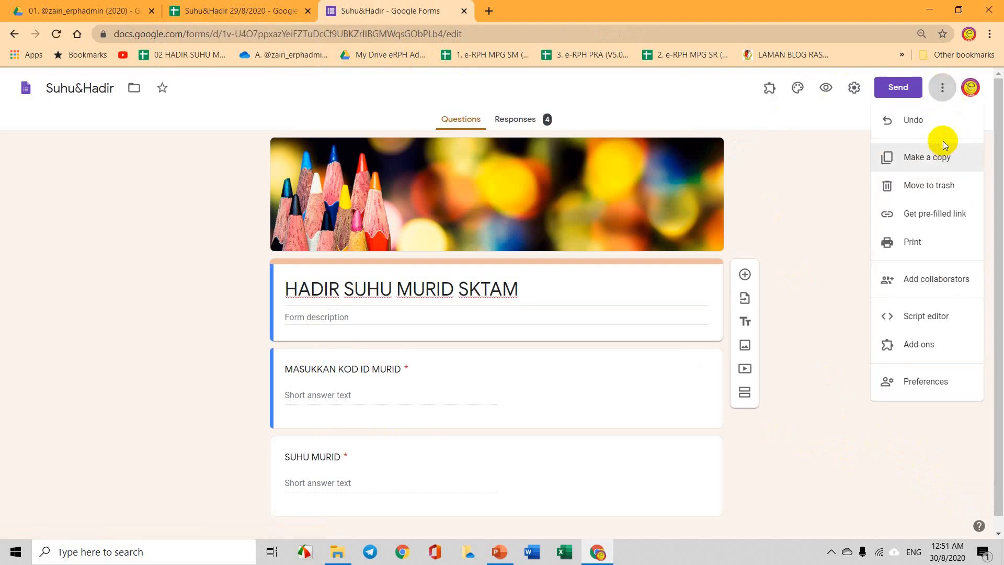
{"action": "left_click", "coordinate": [945, 219]}
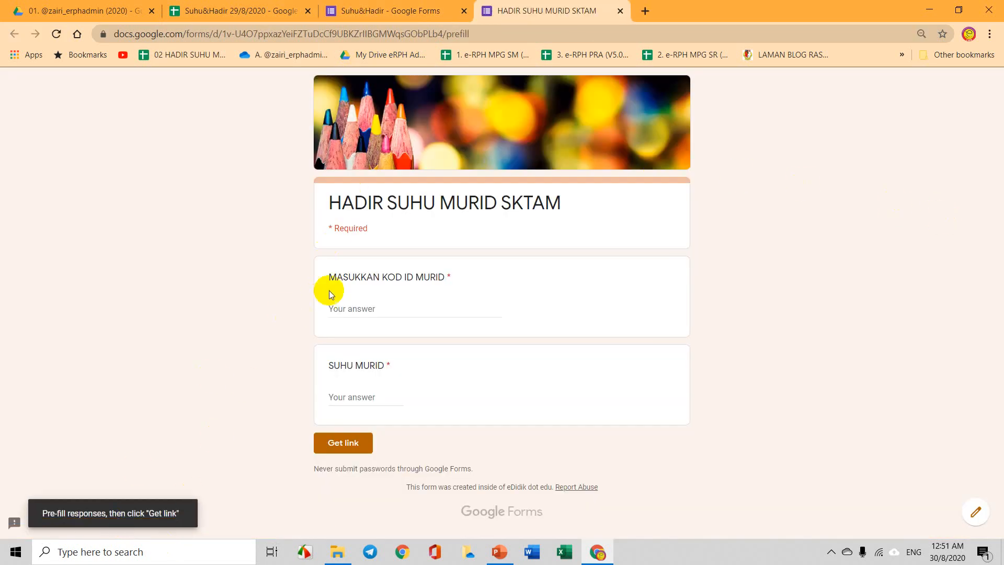
{"action": "left_click", "coordinate": [352, 313]}
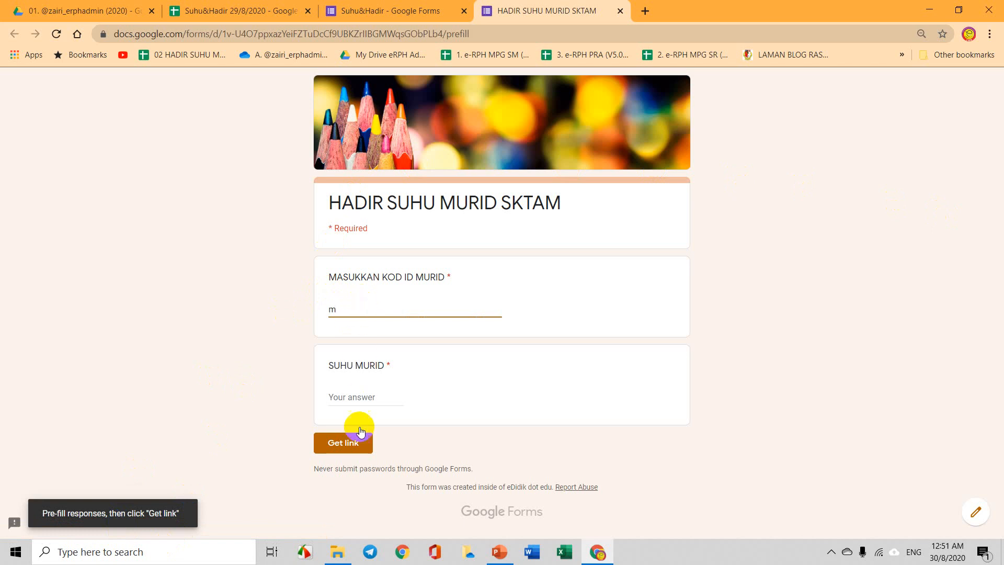
{"action": "left_click", "coordinate": [363, 444]}
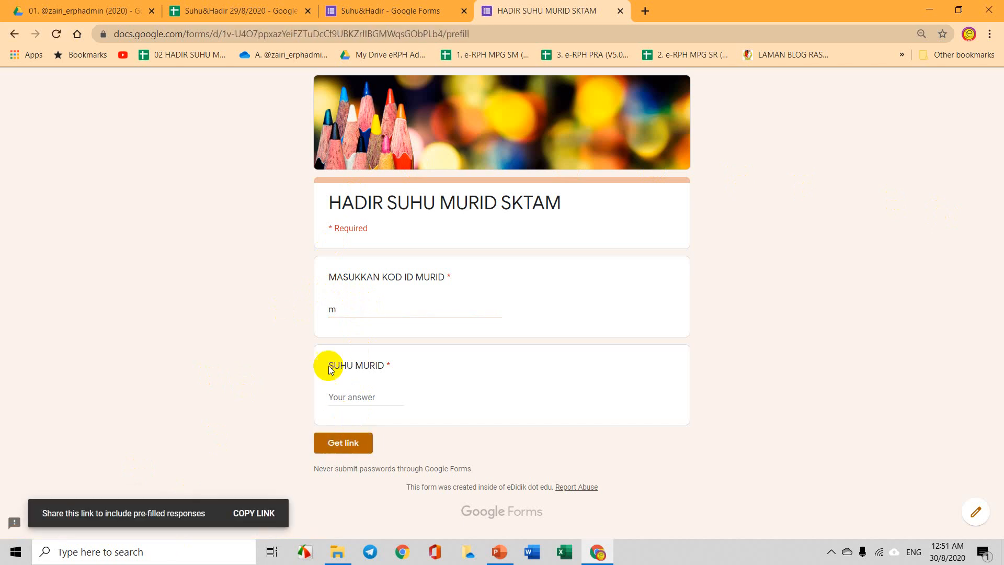
{"action": "left_click", "coordinate": [646, 11]}
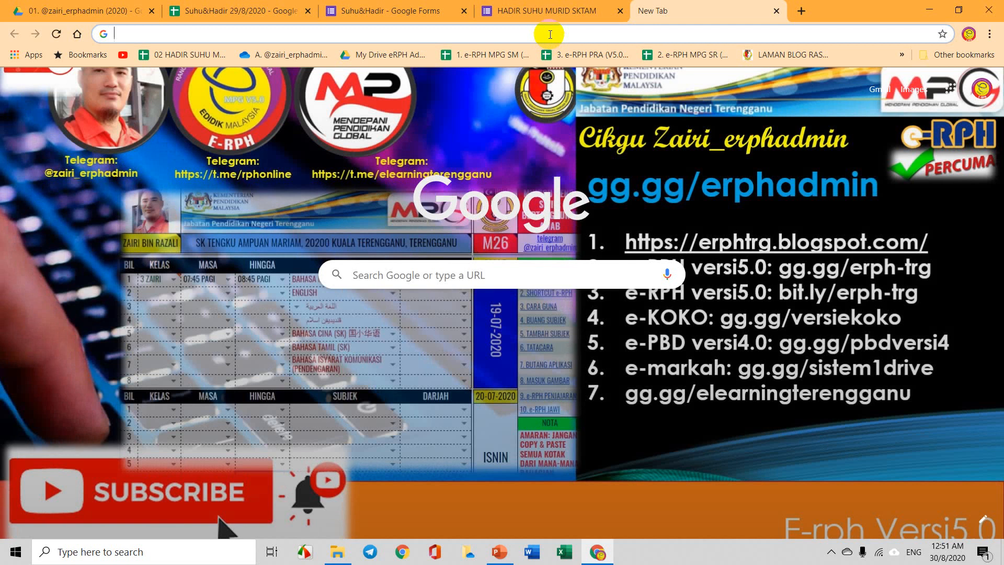
Copy the pre-filled form link and paste it into the new tab's address bar.
{"action": "right_click", "coordinate": [549, 34]}
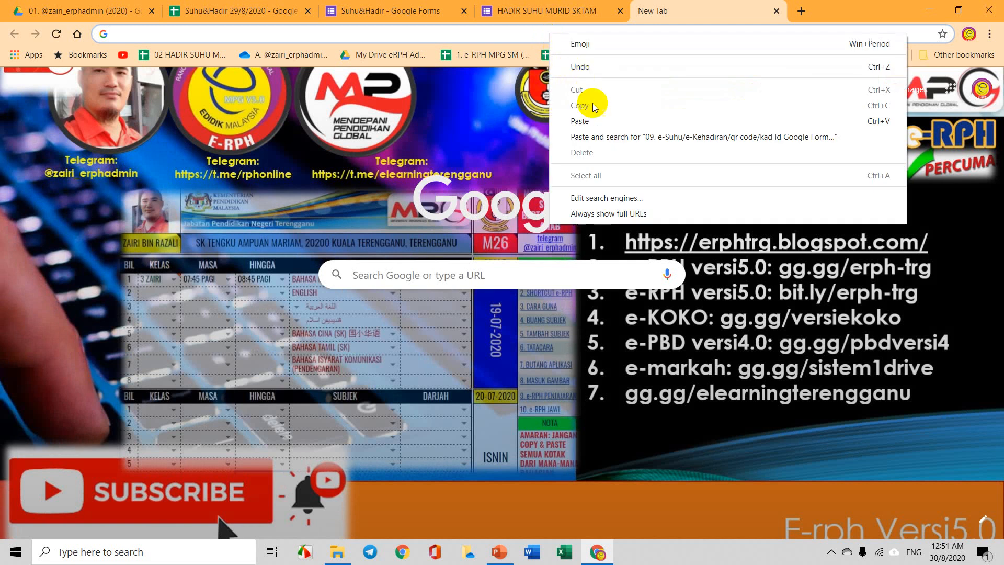
{"action": "left_click", "coordinate": [595, 120]}
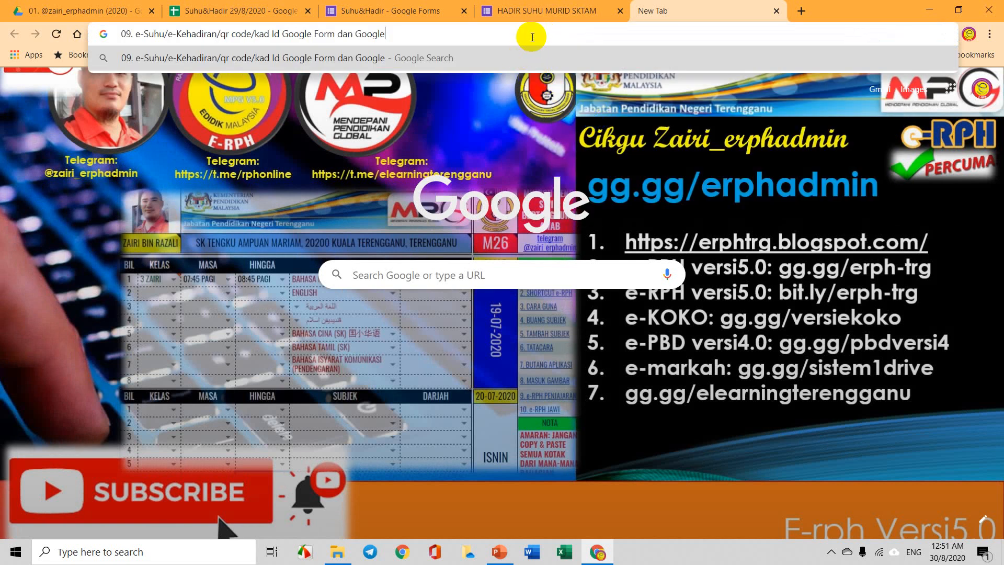
{"action": "left_click_drag", "start_coordinate": [531, 33], "coordinate": [110, 66]}
{"action": "left_click", "coordinate": [505, 6]}
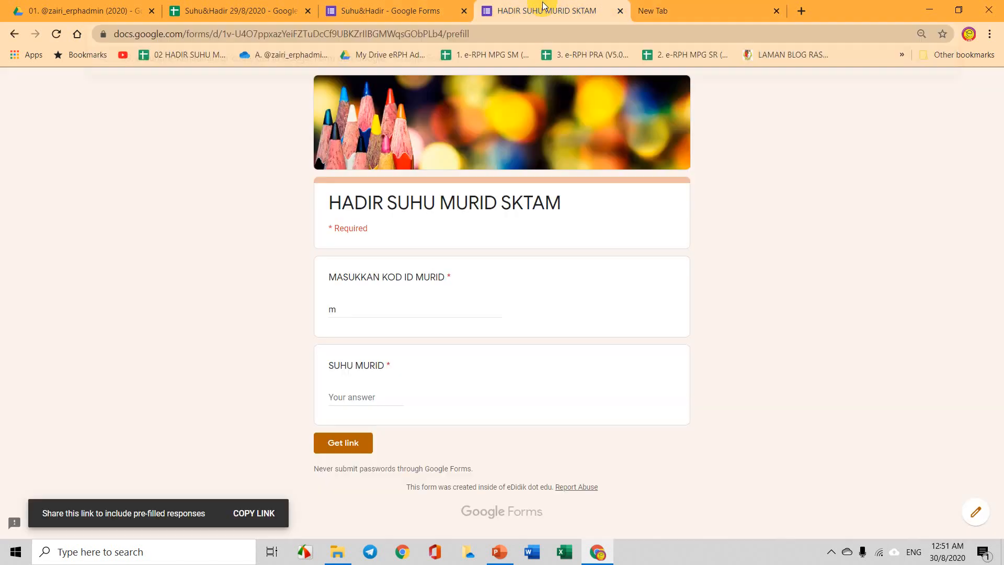
{"action": "left_click", "coordinate": [241, 520]}
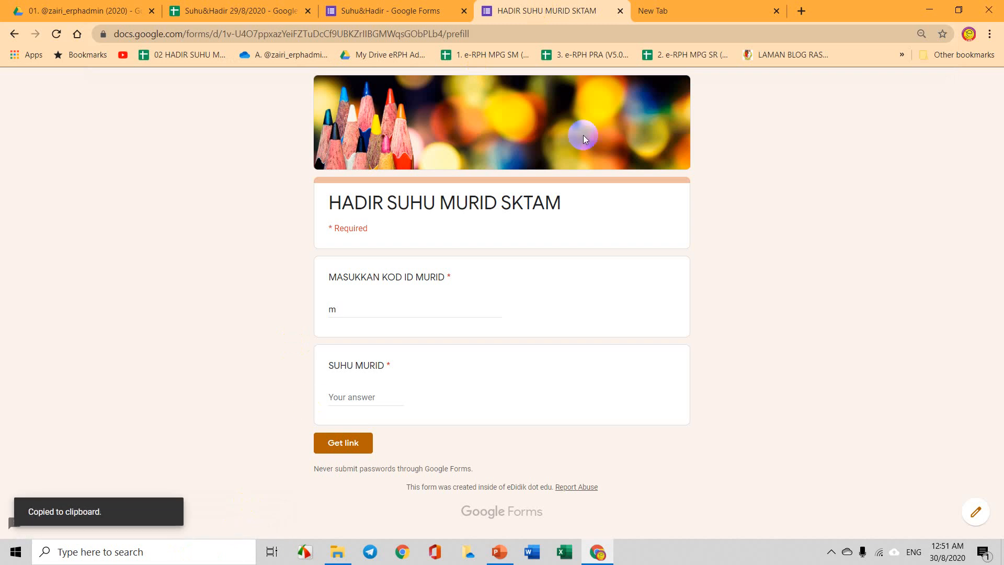
{"action": "left_click", "coordinate": [654, 11]}
{"action": "left_click", "coordinate": [378, 38]}
{"action": "right_click", "coordinate": [379, 42]}
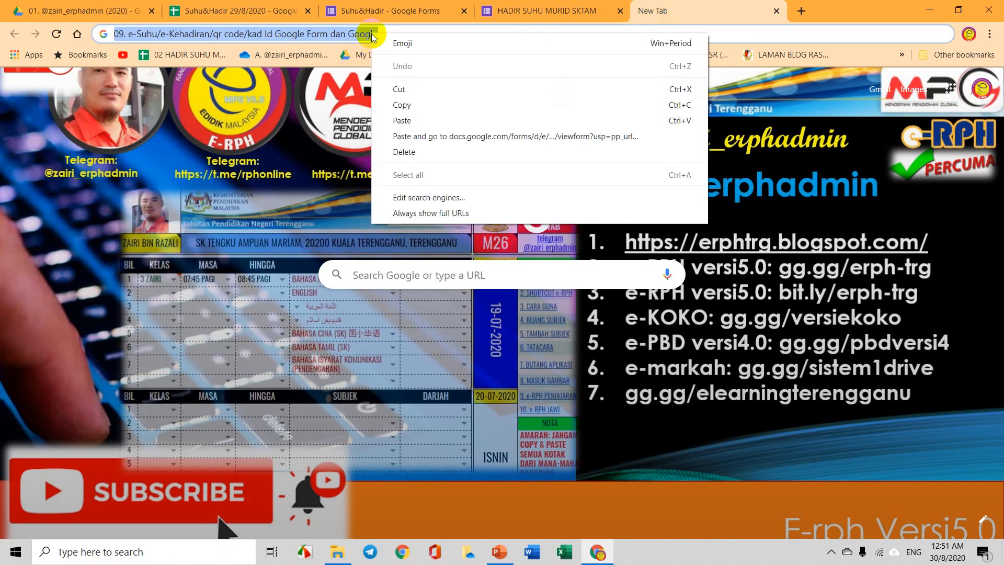
{"action": "left_click", "coordinate": [425, 119]}
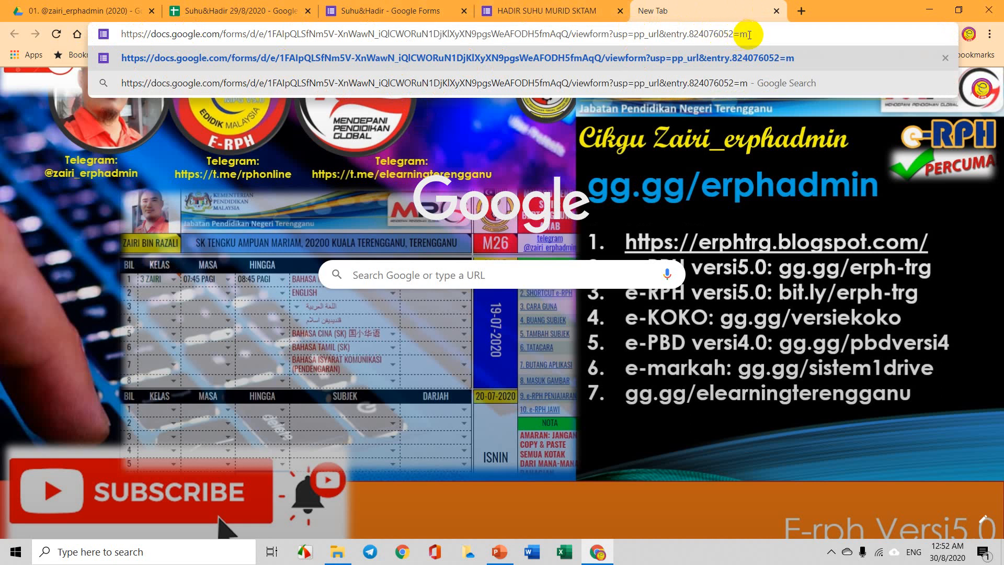
Trim the trailing m so the link ends with entry.824076052= and copy it.
{"action": "key", "text": "BackSpace"}
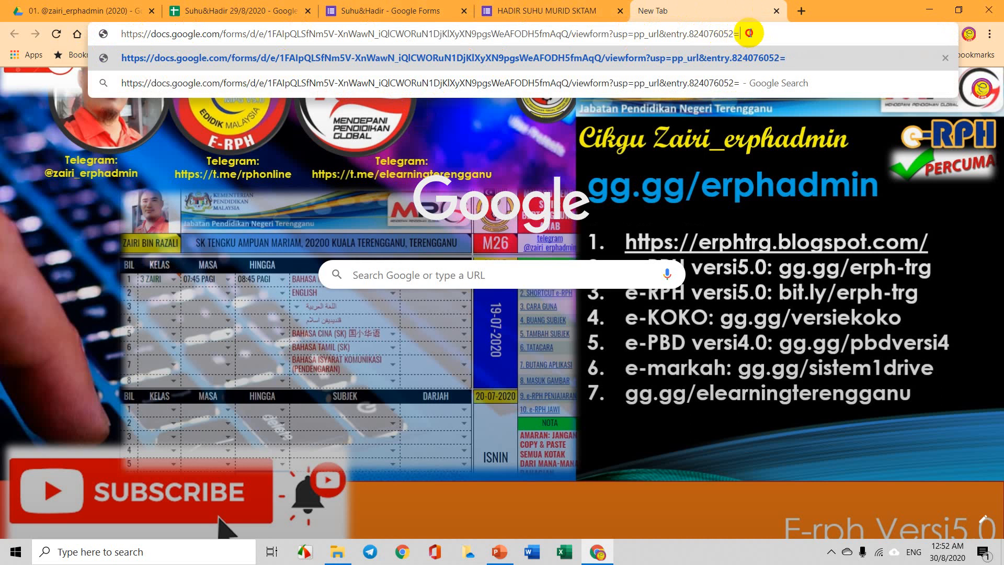
{"action": "left_click_drag", "start_coordinate": [749, 33], "coordinate": [128, 34]}
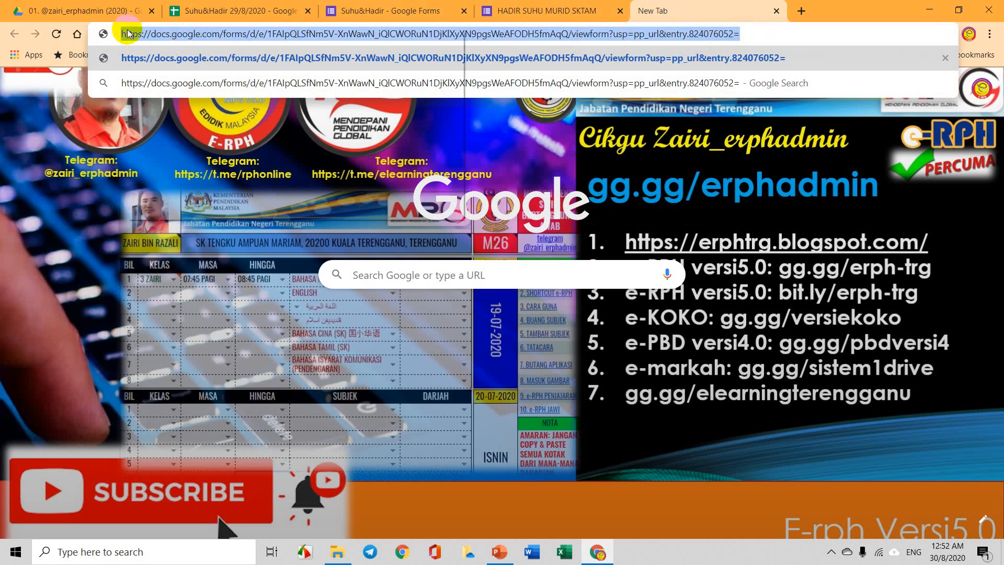
{"action": "right_click", "coordinate": [127, 34]}
{"action": "left_click", "coordinate": [177, 98]}
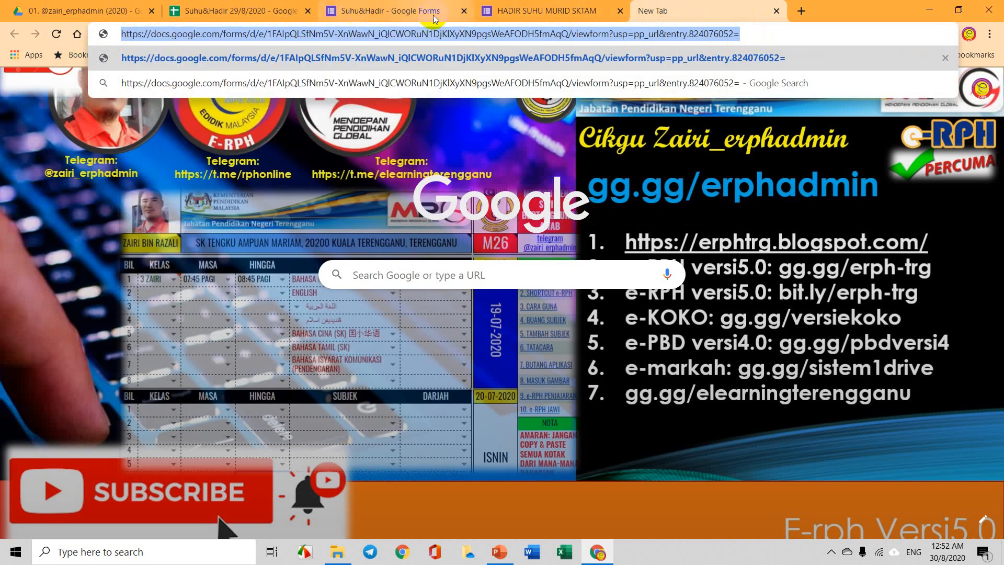
{"action": "left_click", "coordinate": [238, 10]}
{"action": "left_click", "coordinate": [692, 183]}
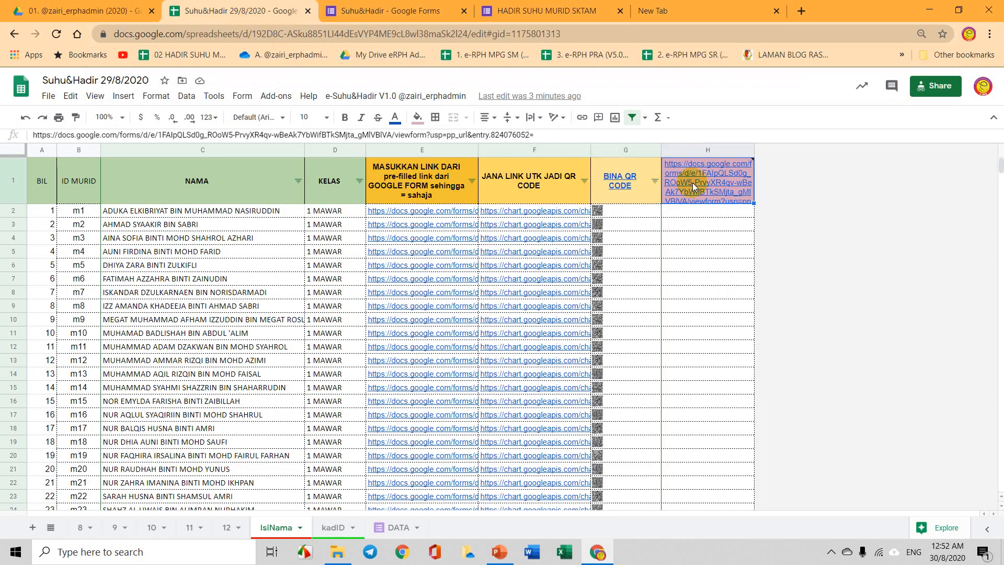
Paste the trimmed link into H1, confirm G2's QR code regenerates, then view the kadID cards.
{"action": "right_click", "coordinate": [692, 183]}
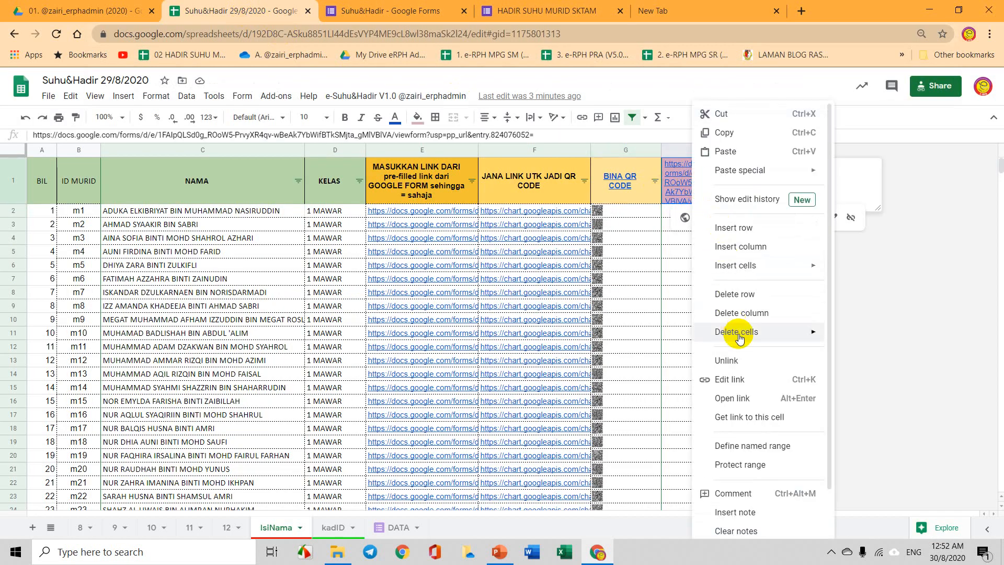
{"action": "left_click", "coordinate": [706, 152]}
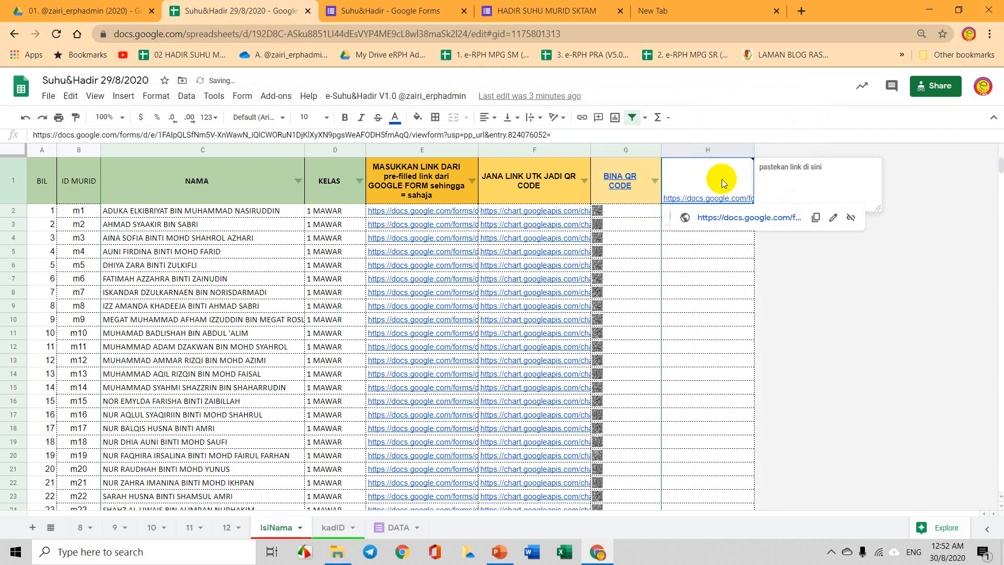
{"action": "left_click", "coordinate": [708, 265]}
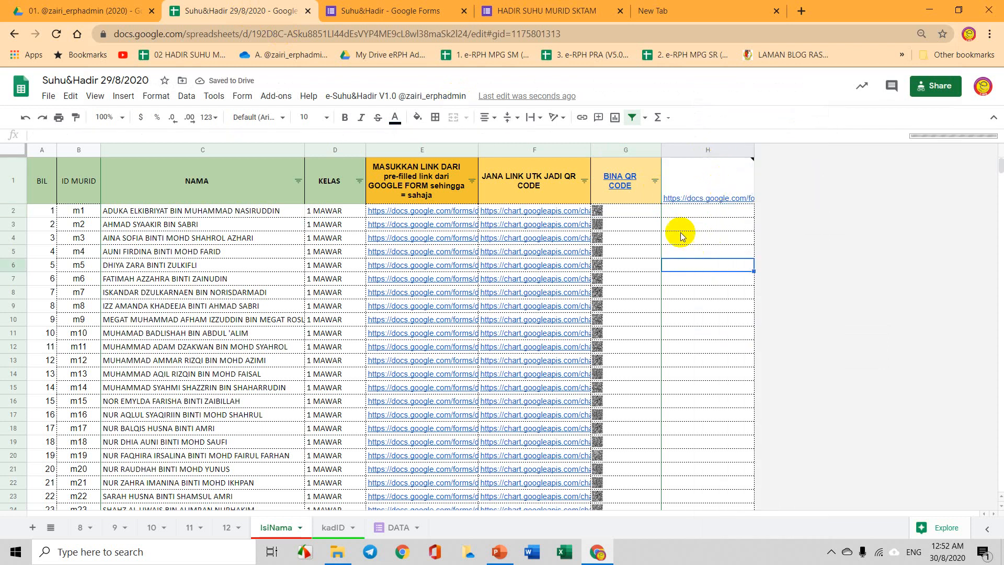
{"action": "left_click", "coordinate": [712, 183]}
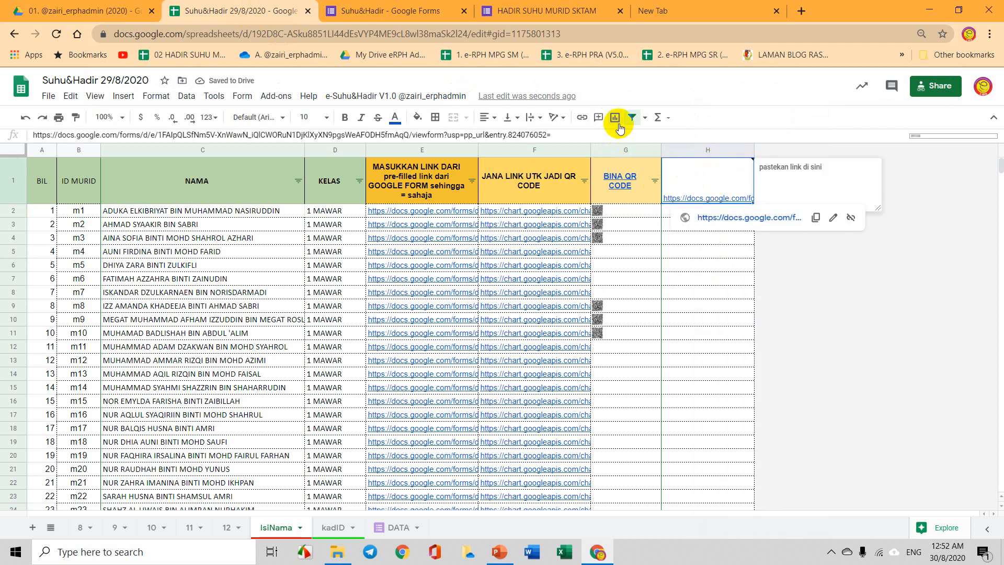
{"action": "left_click", "coordinate": [677, 191]}
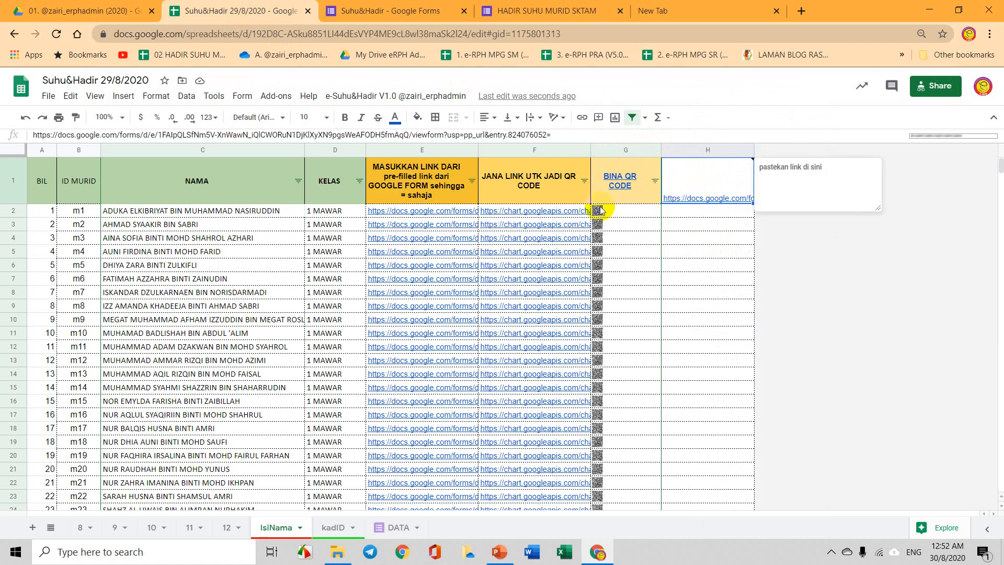
{"action": "left_click", "coordinate": [629, 212]}
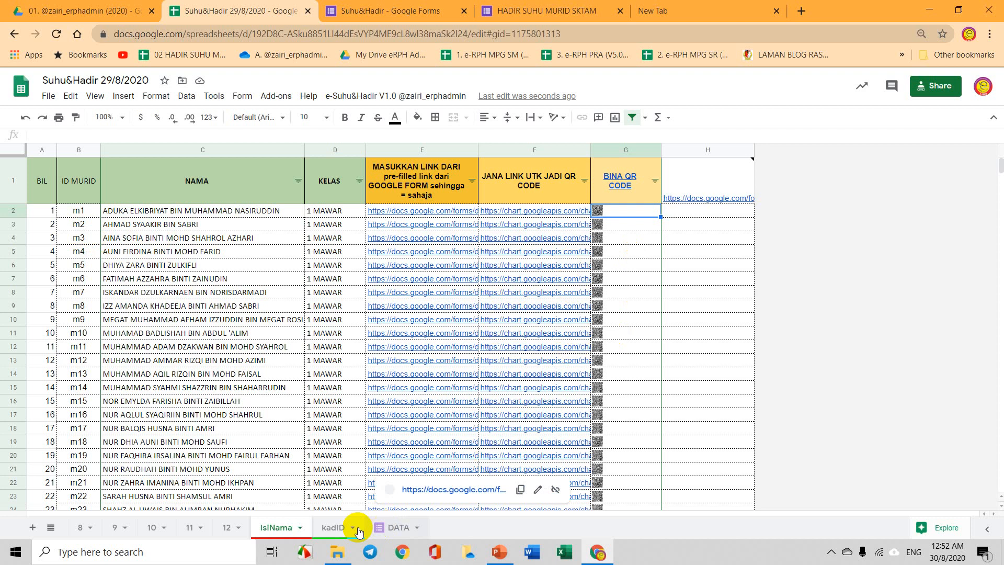
{"action": "left_click", "coordinate": [334, 528]}
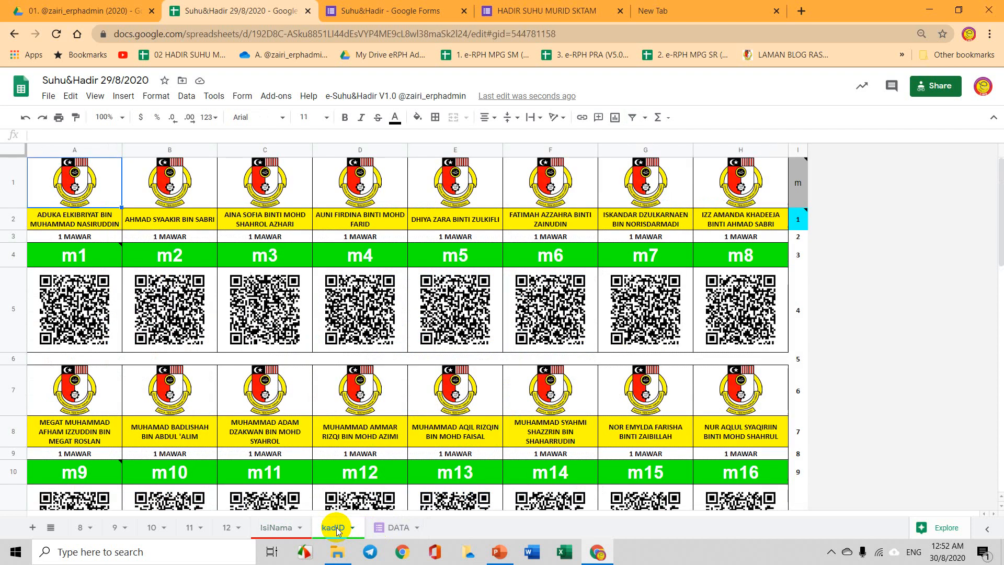
{"action": "mouse_move", "coordinate": [84, 267]}
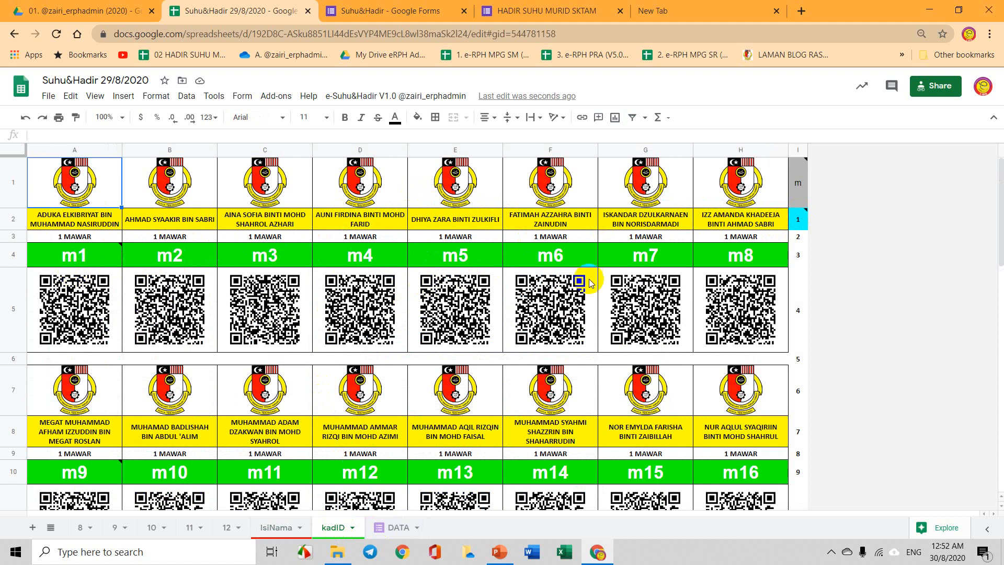
{"action": "left_click", "coordinate": [799, 220]}
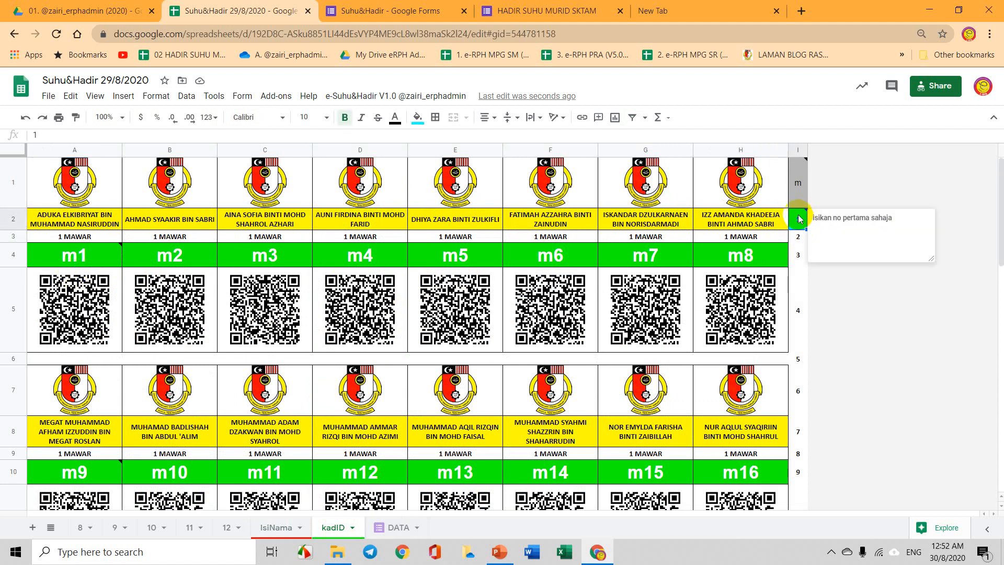
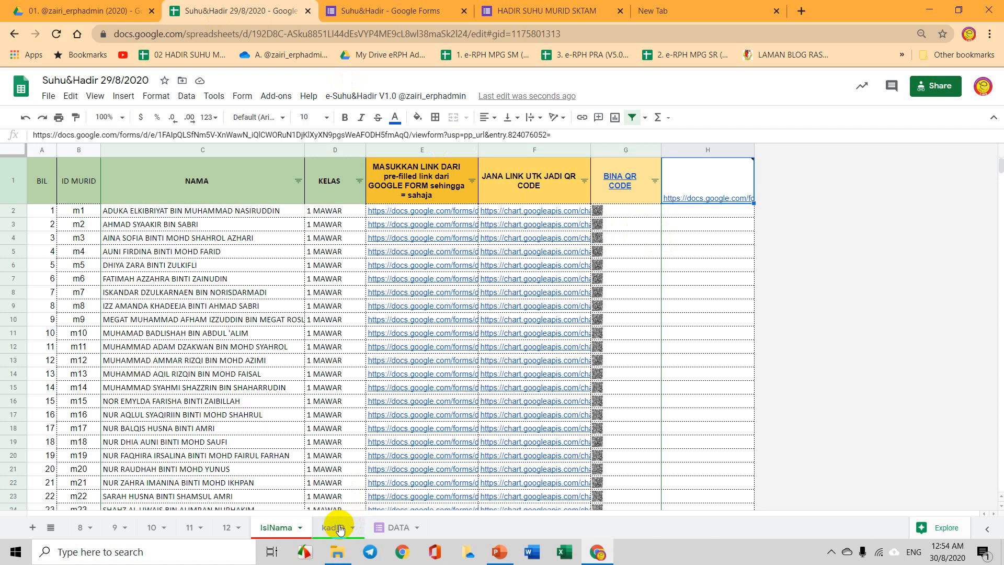
Review the kadID ID cards, reading m57's note, then go to the Suhu&Hadir form editor.
{"action": "left_click", "coordinate": [339, 528]}
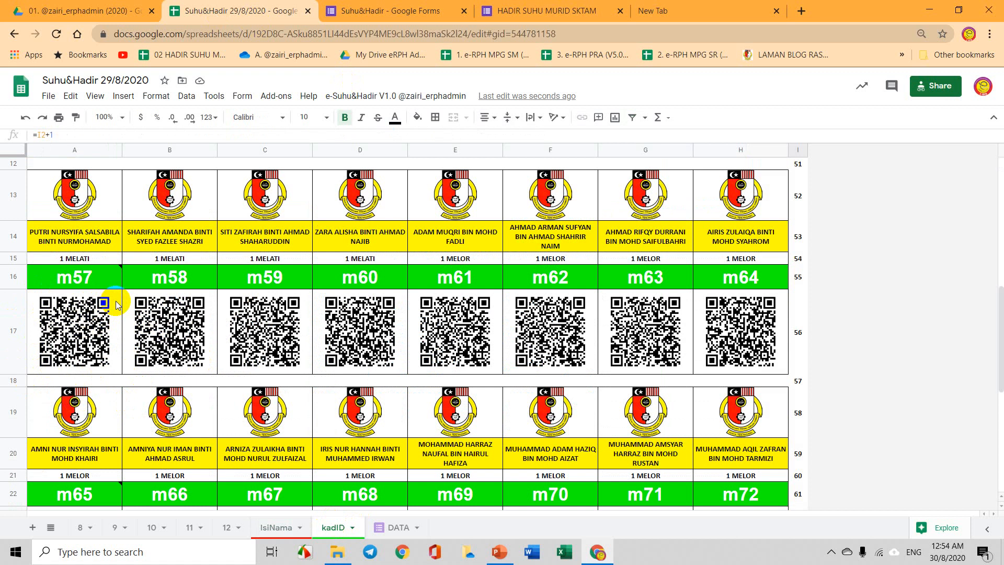
{"action": "mouse_move", "coordinate": [78, 280]}
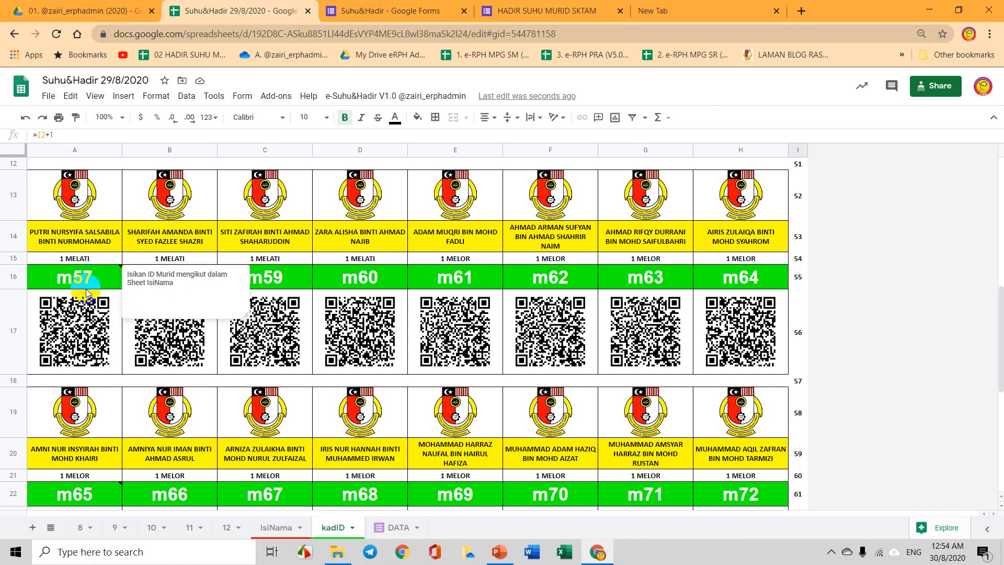
{"action": "left_click", "coordinate": [361, 11]}
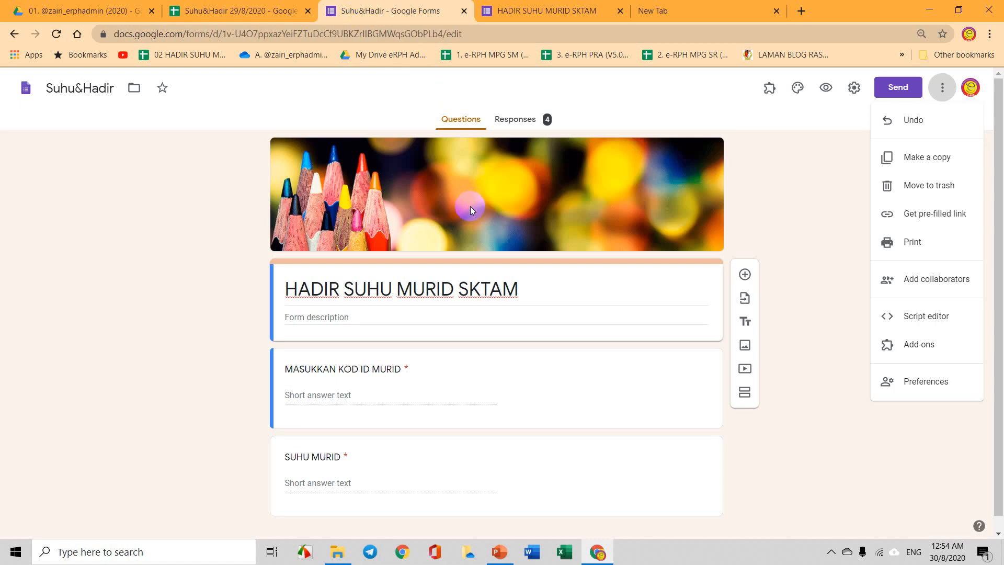
Enter ID m57 and temperature 34.7 on the pre-filled form page, then return to the editor.
{"action": "left_click", "coordinate": [500, 6]}
{"action": "left_click", "coordinate": [369, 308]}
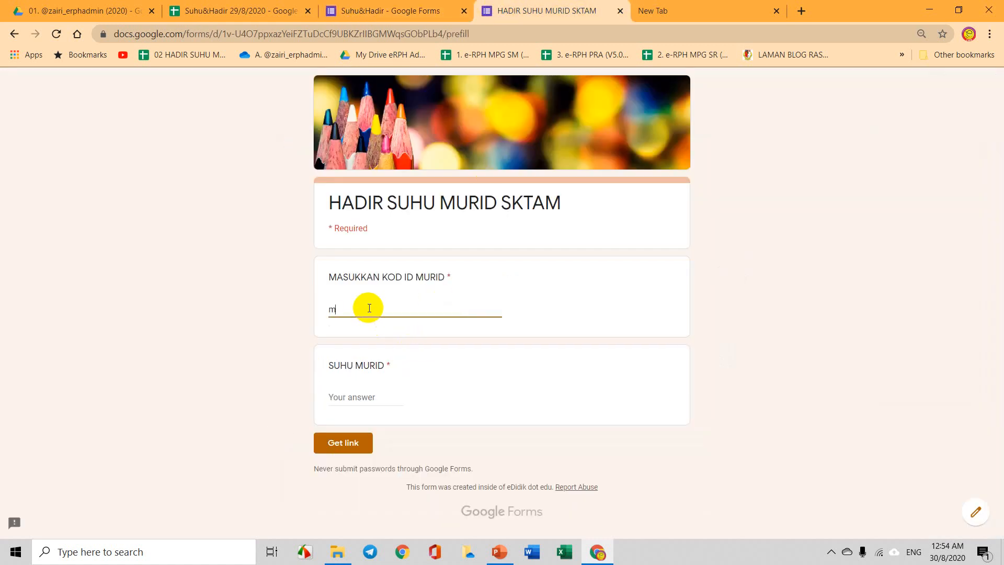
{"action": "type", "text": "57"}
{"action": "left_click", "coordinate": [370, 394]}
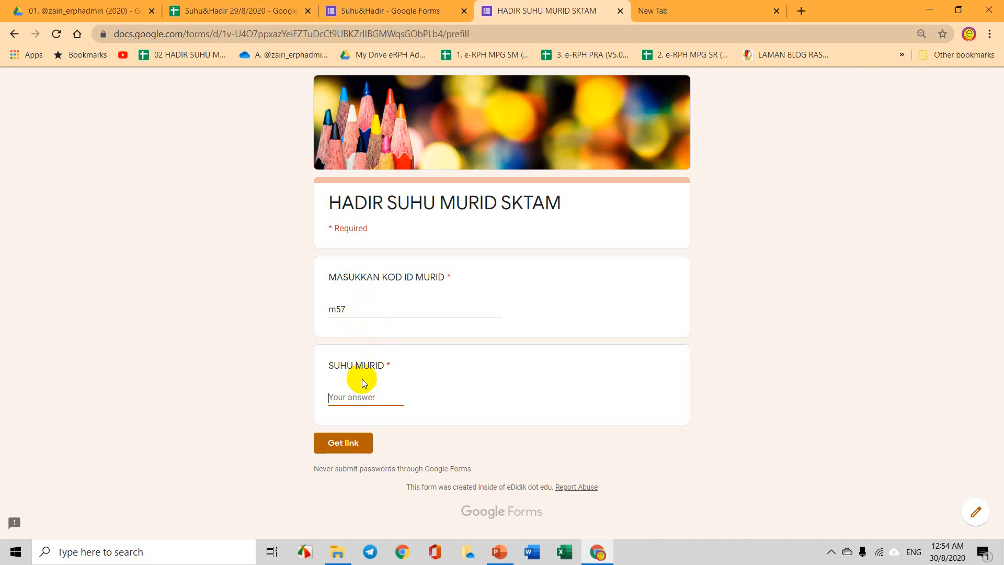
{"action": "type", "text": "34.7"}
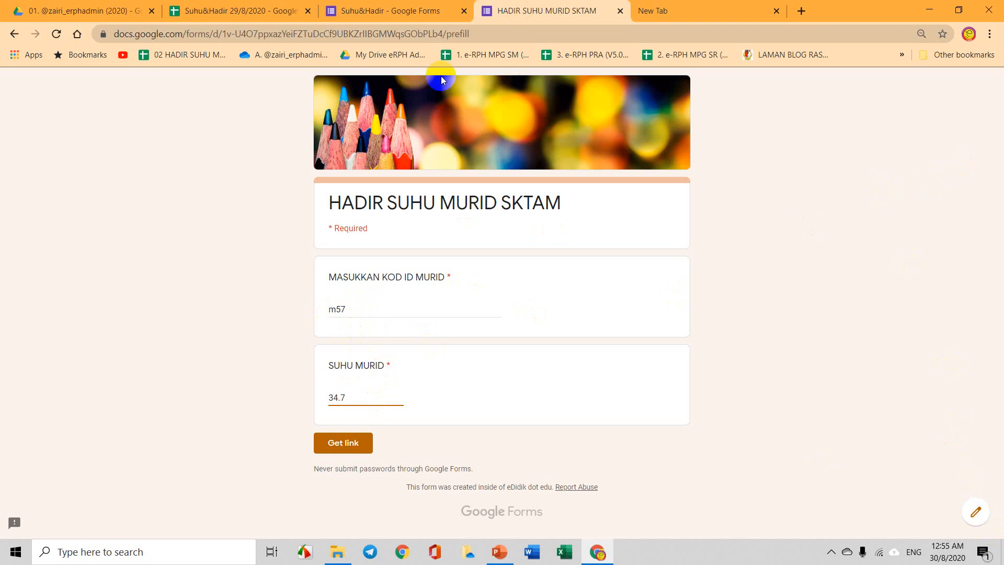
{"action": "left_click", "coordinate": [389, 10]}
{"action": "left_click", "coordinate": [825, 89]}
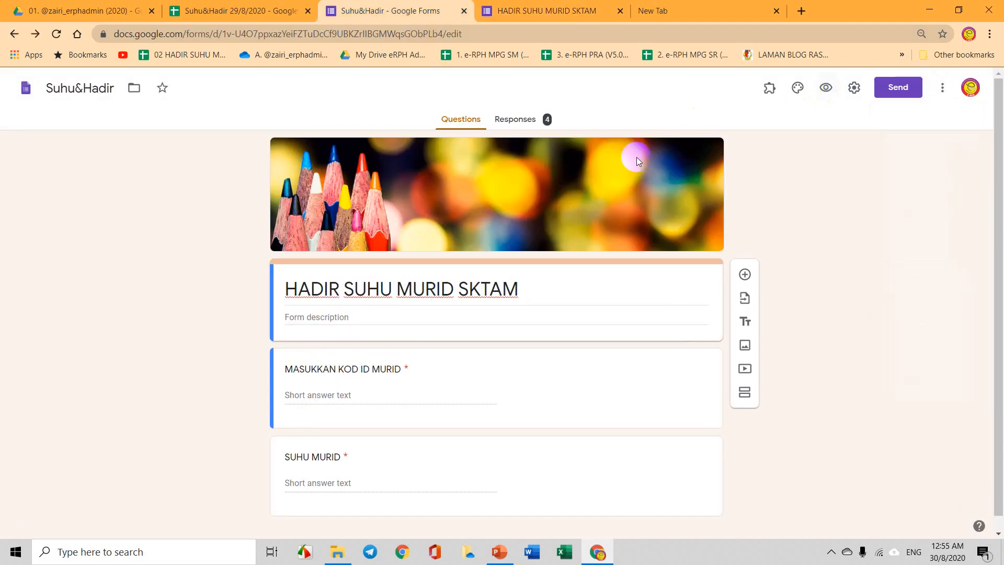
Submit a live form response for student m47 with temperature 34.7 from Preview.
{"action": "left_click", "coordinate": [619, 11]}
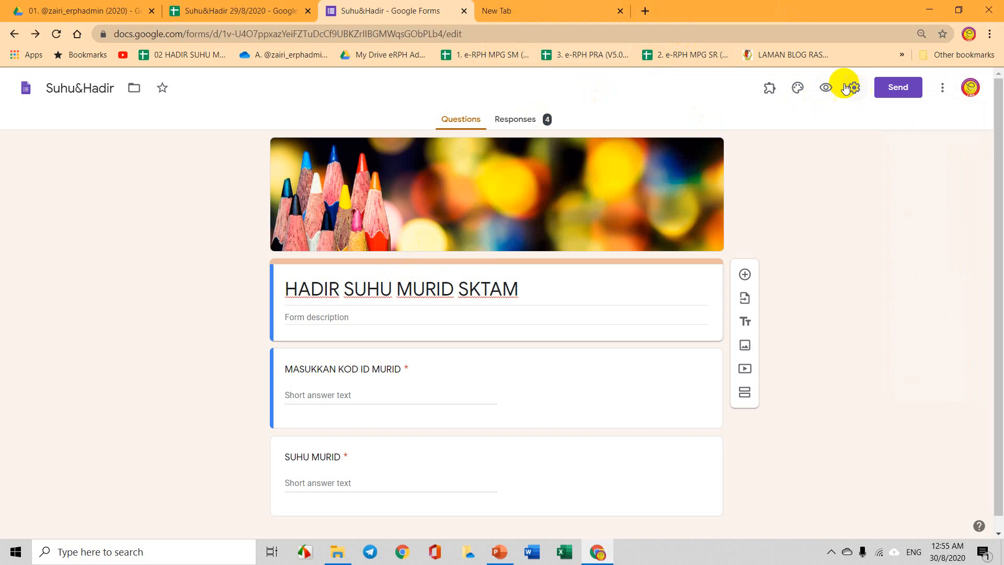
{"action": "left_click", "coordinate": [826, 87]}
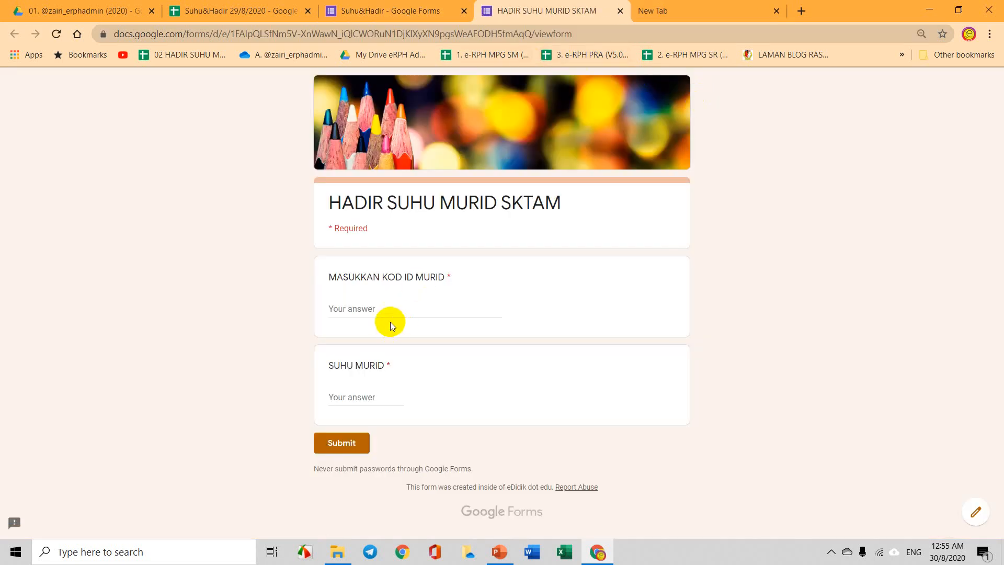
{"action": "left_click", "coordinate": [392, 305]}
{"action": "type", "text": "m"}
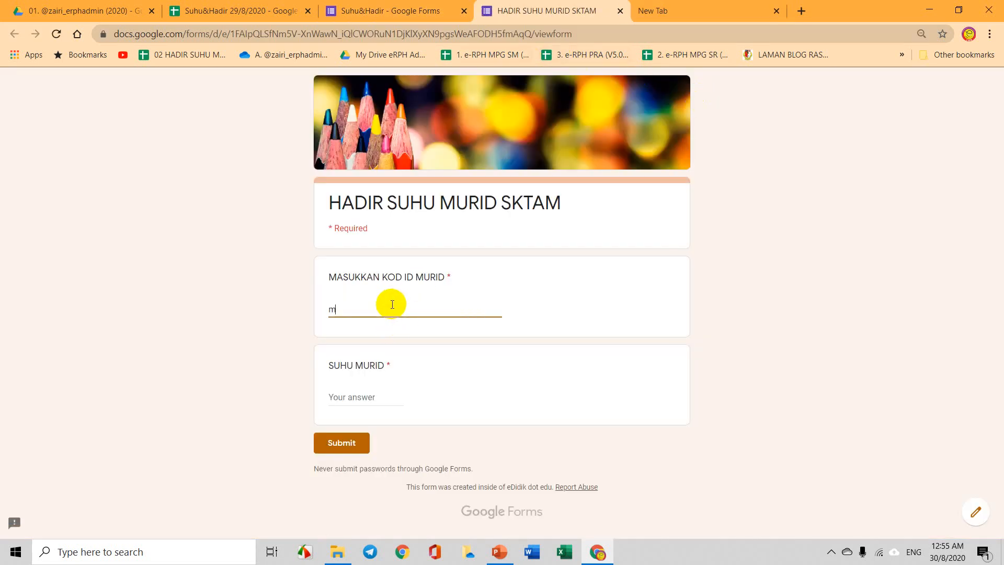
{"action": "type", "text": "47"}
{"action": "left_click", "coordinate": [380, 398]}
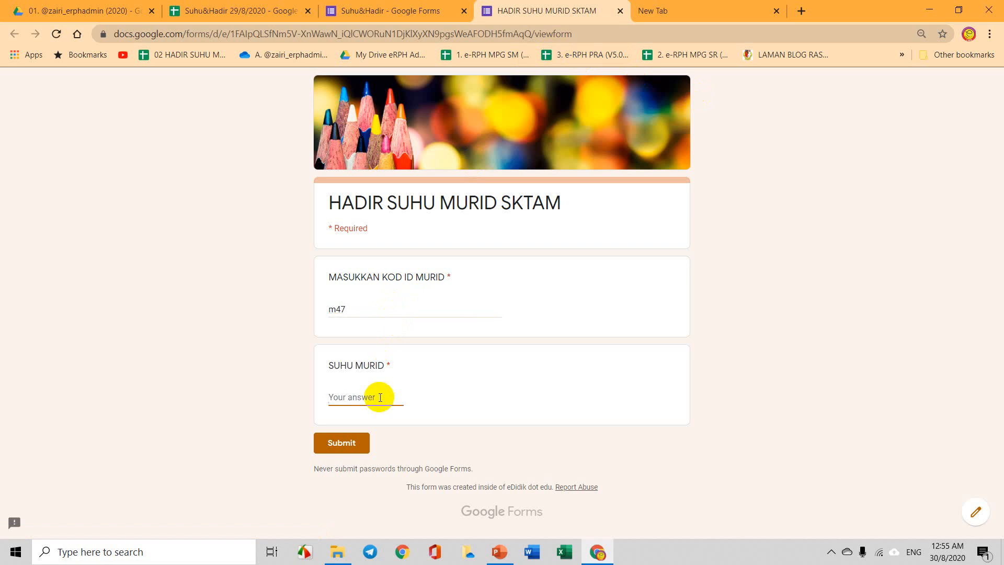
{"action": "type", "text": "34.7"}
{"action": "left_click", "coordinate": [350, 441]}
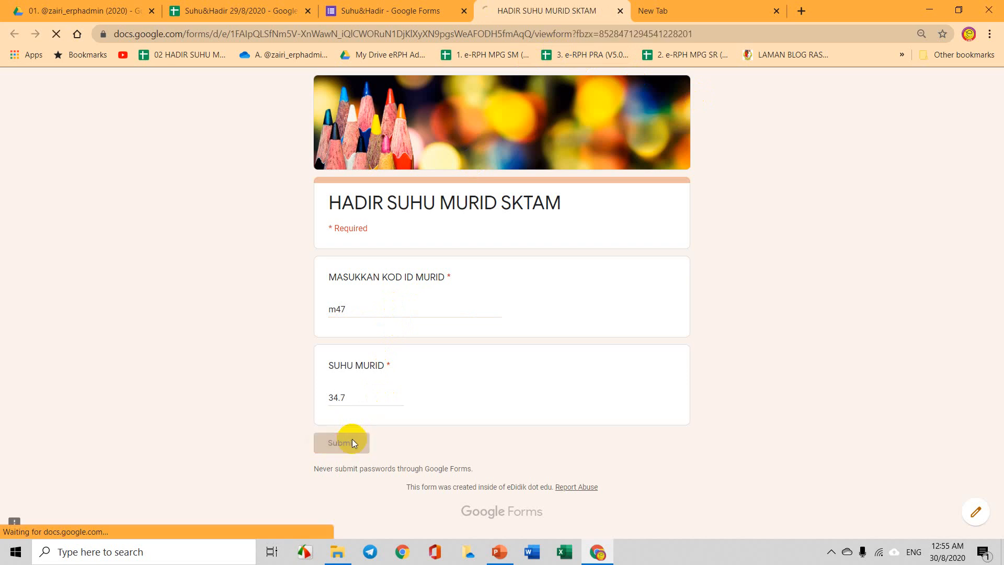
{"action": "left_click", "coordinate": [240, 10]}
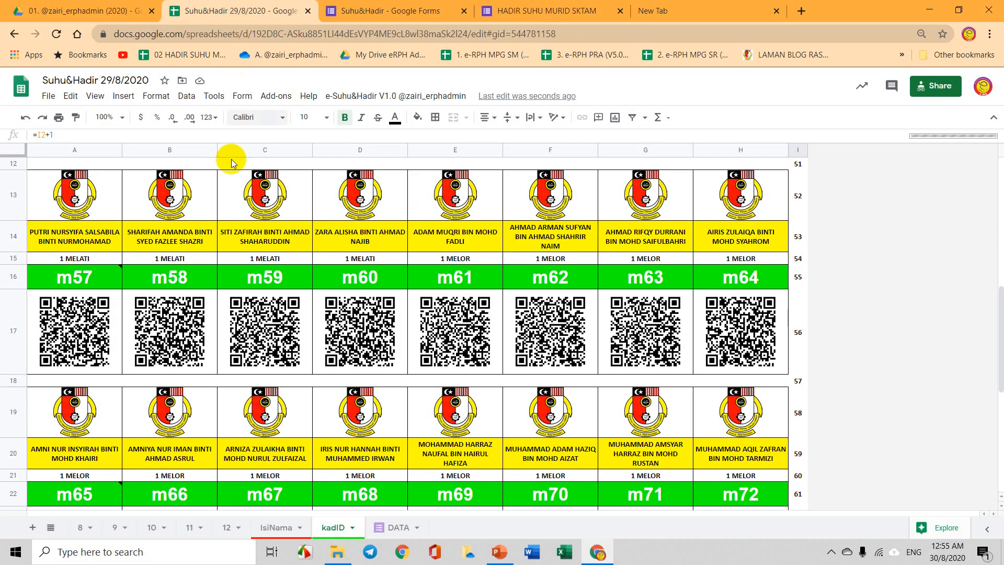
Find m47's 34.7 under 30-08 on sheet 8, compare with sheet 9, and select the 18-08 and 30-08 headers.
{"action": "left_click", "coordinate": [83, 526]}
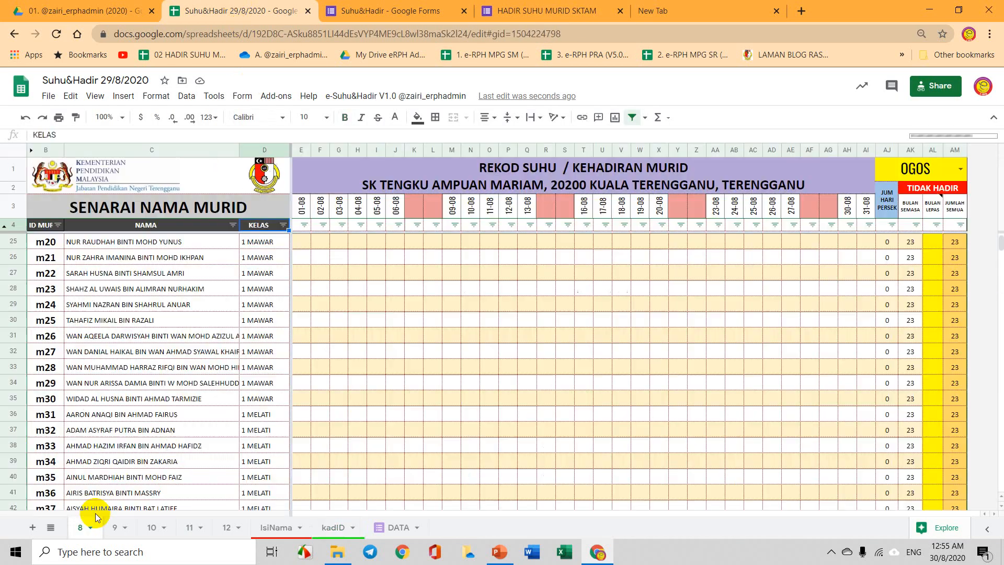
{"action": "scroll", "coordinate": [204, 347], "scroll_direction": "down", "scroll_amount": 6}
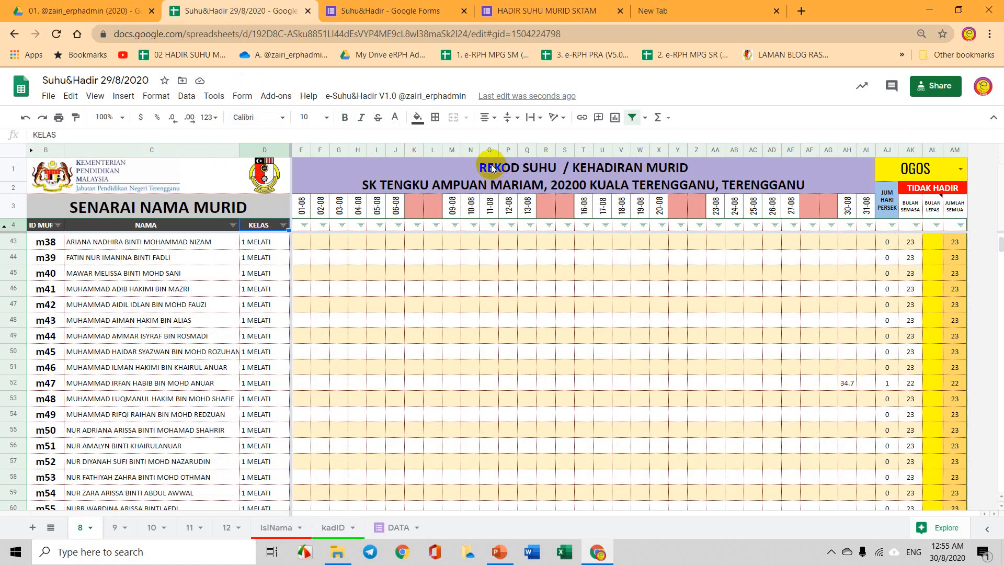
{"action": "left_click", "coordinate": [118, 528]}
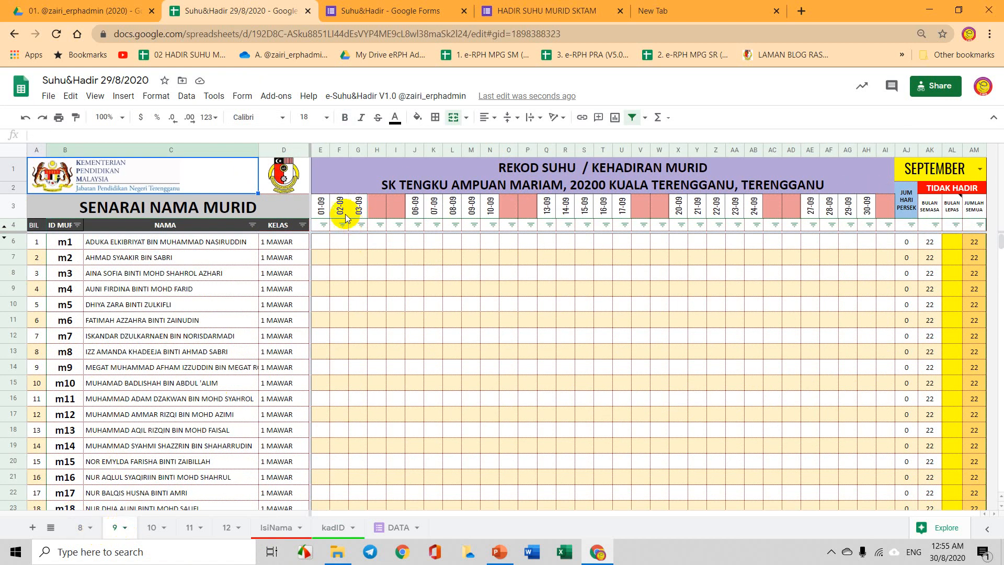
{"action": "left_click", "coordinate": [83, 529]}
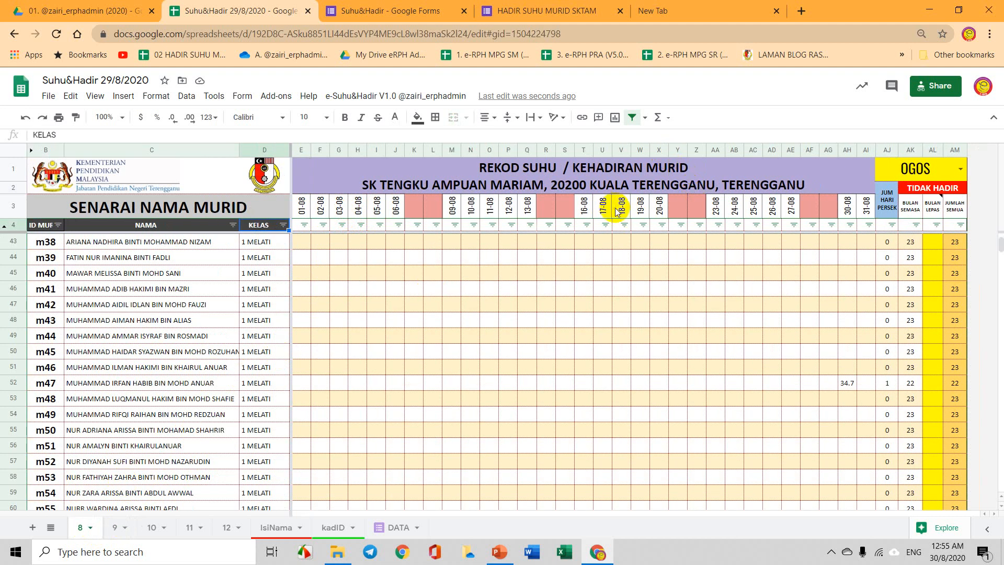
{"action": "left_click", "coordinate": [619, 209]}
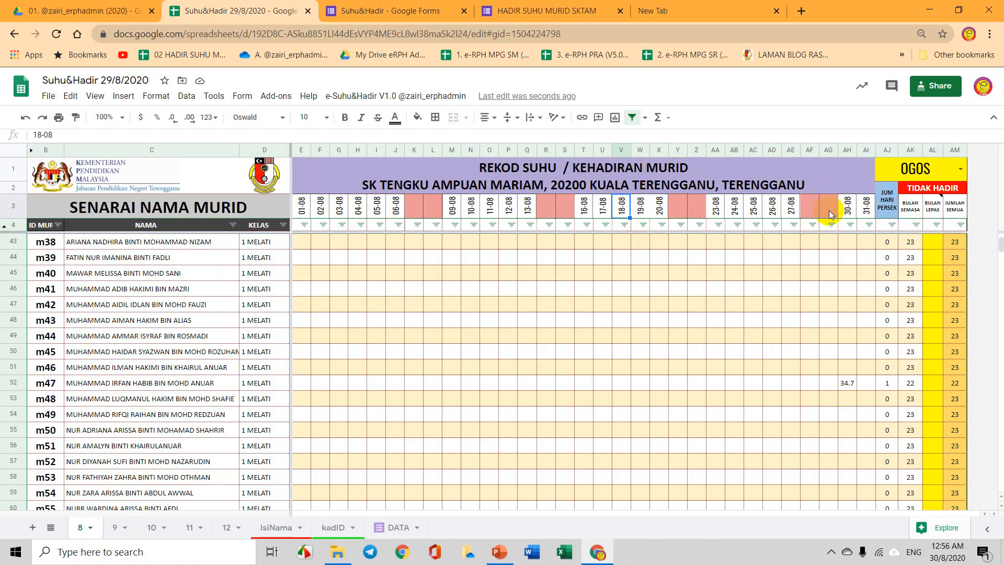
{"action": "left_click", "coordinate": [853, 217]}
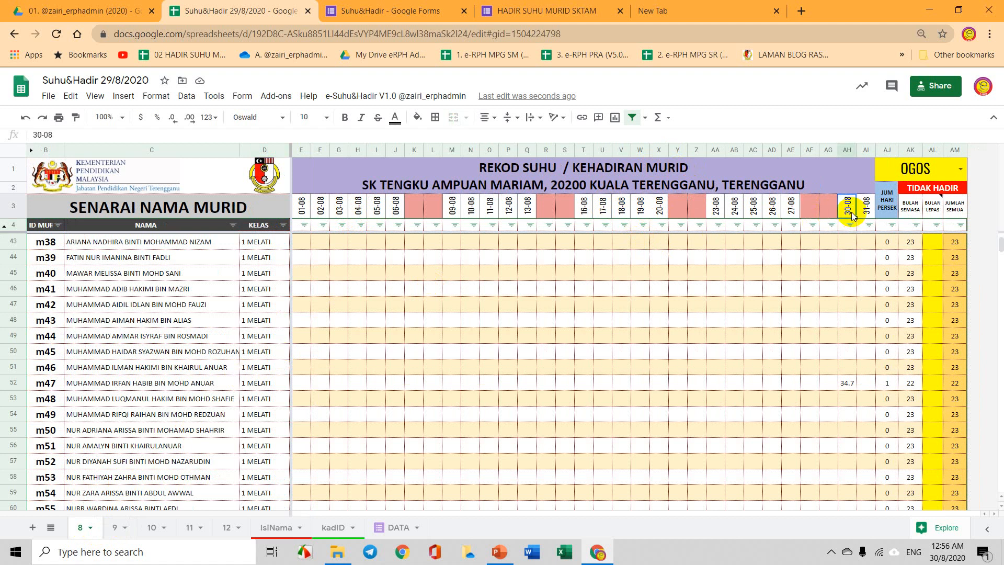
Clear the 30-08 date header in AH3, scroll the list, and open the KELAS filter.
{"action": "key", "text": "Delete"}
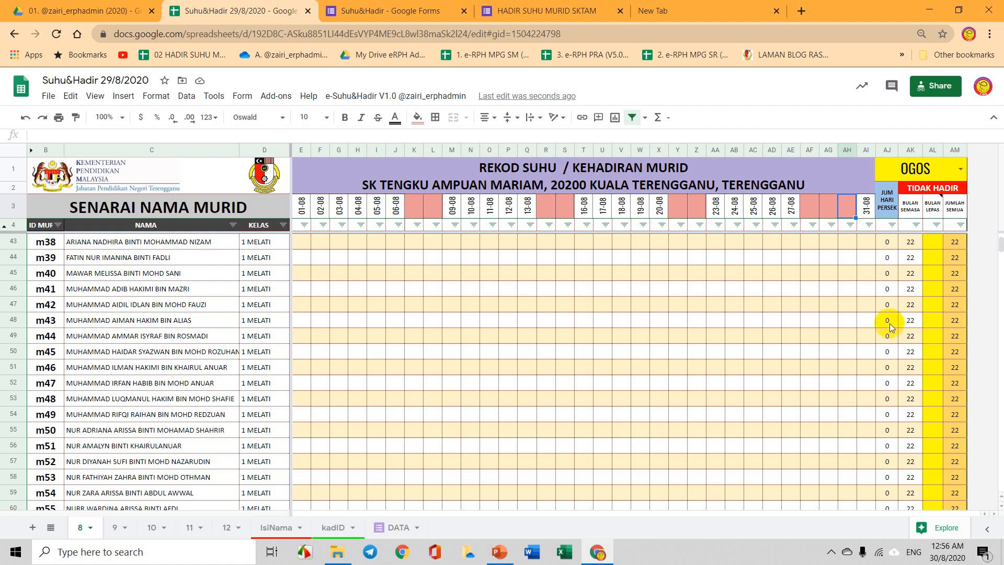
{"action": "scroll", "coordinate": [803, 308], "scroll_direction": "down", "scroll_amount": 7}
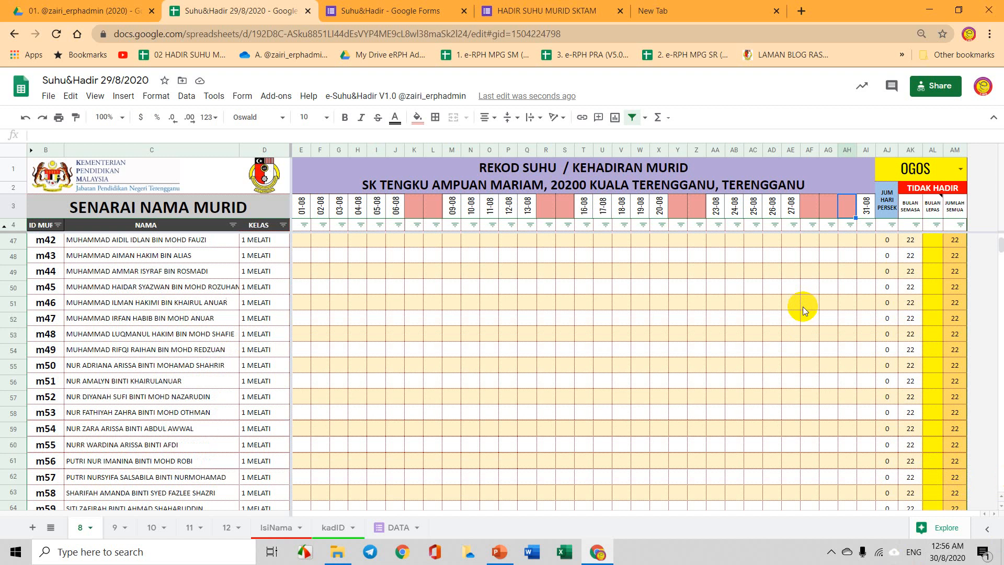
{"action": "scroll", "coordinate": [802, 307], "scroll_direction": "down", "scroll_amount": 1}
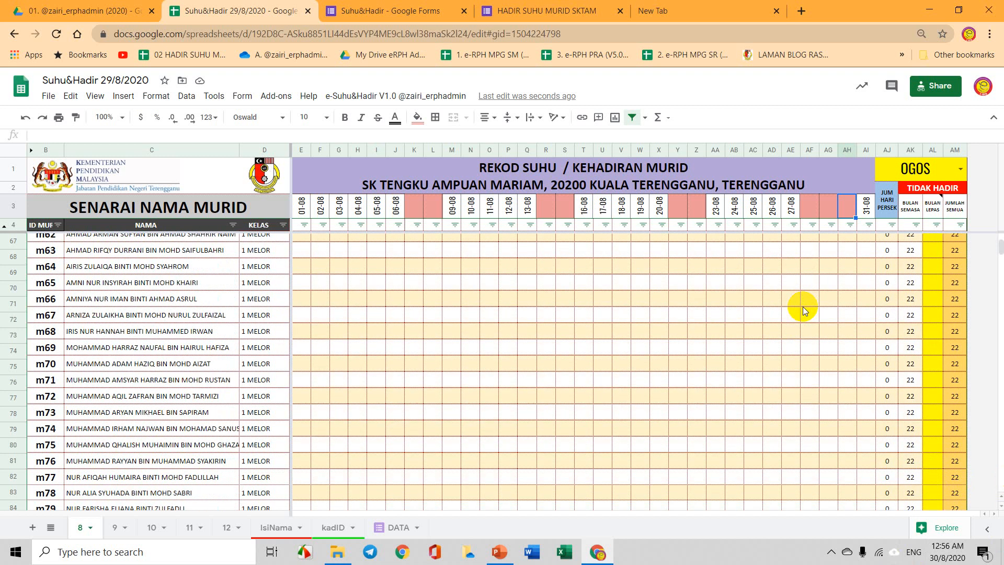
{"action": "scroll", "coordinate": [802, 307], "scroll_direction": "up", "scroll_amount": 20}
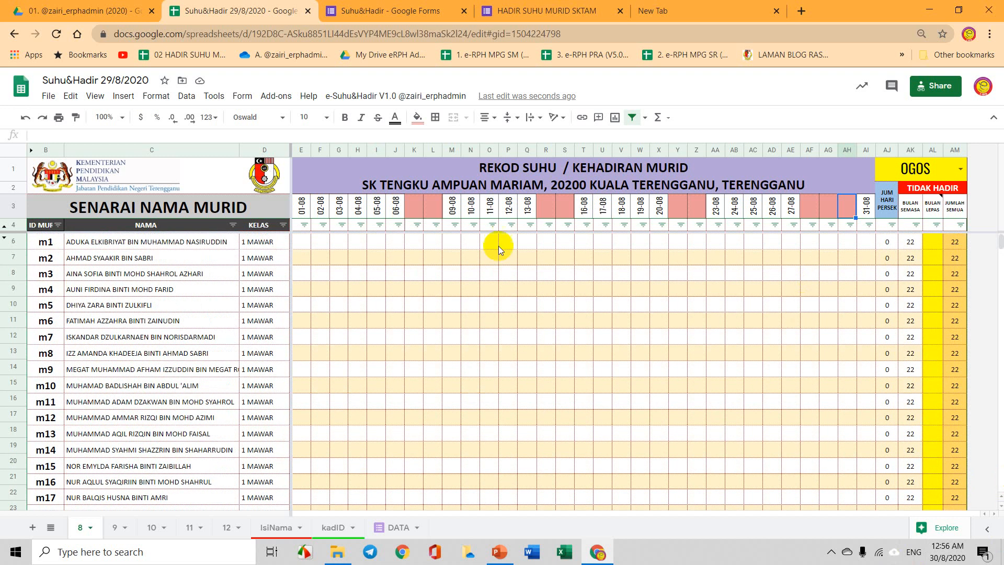
{"action": "left_click", "coordinate": [284, 225]}
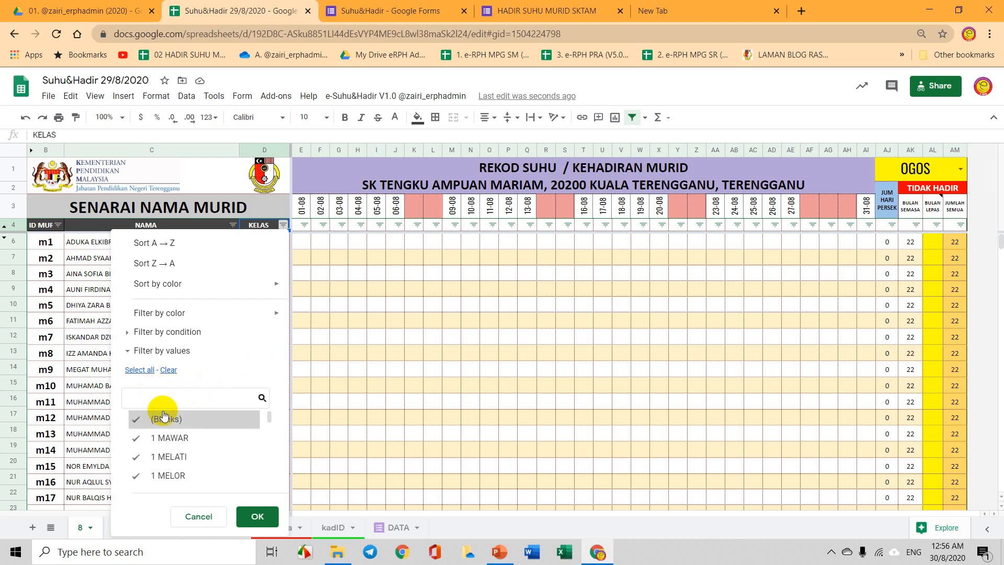
Filter KELAS to only 1 MAWAR and scroll to check students m1–m30 and the summary.
{"action": "left_click", "coordinate": [169, 371]}
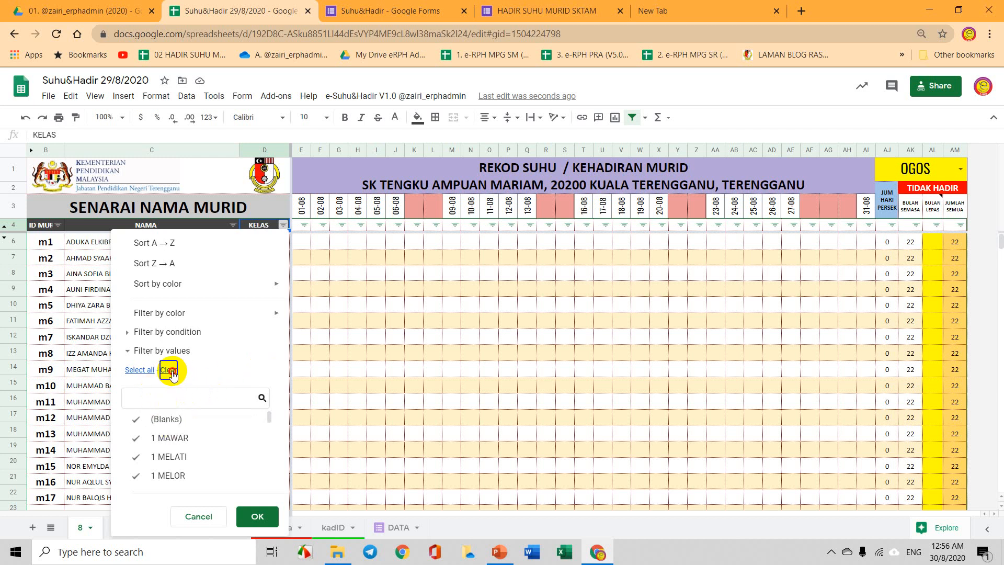
{"action": "left_click", "coordinate": [178, 438]}
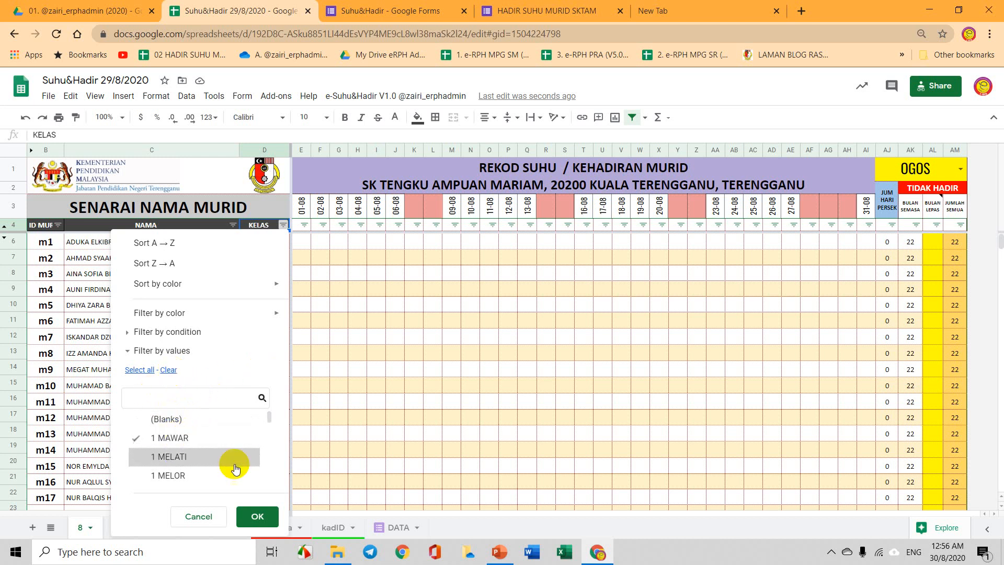
{"action": "left_click", "coordinate": [259, 516]}
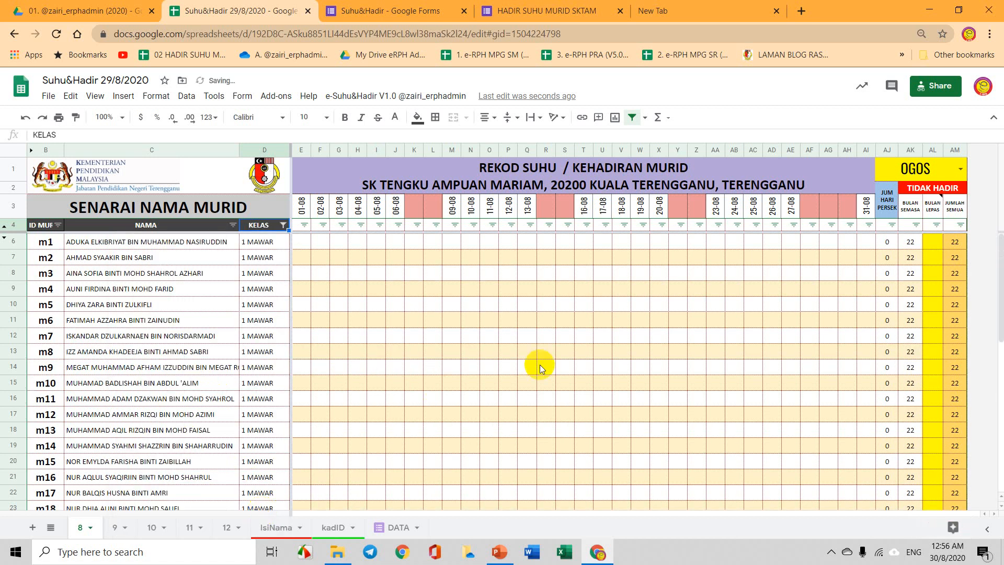
{"action": "scroll", "coordinate": [540, 366], "scroll_direction": "down", "scroll_amount": 7}
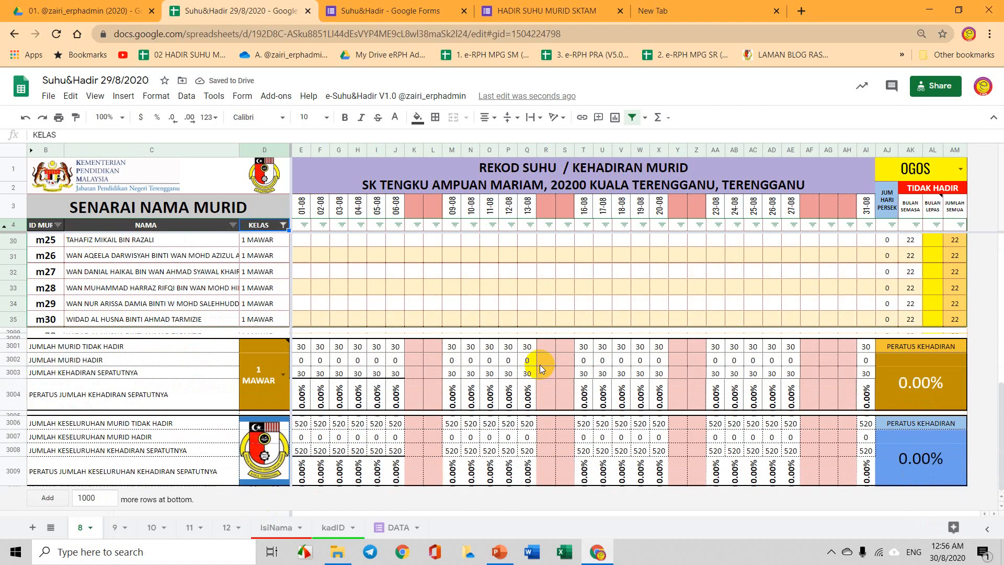
{"action": "scroll", "coordinate": [540, 366], "scroll_direction": "up", "scroll_amount": 7}
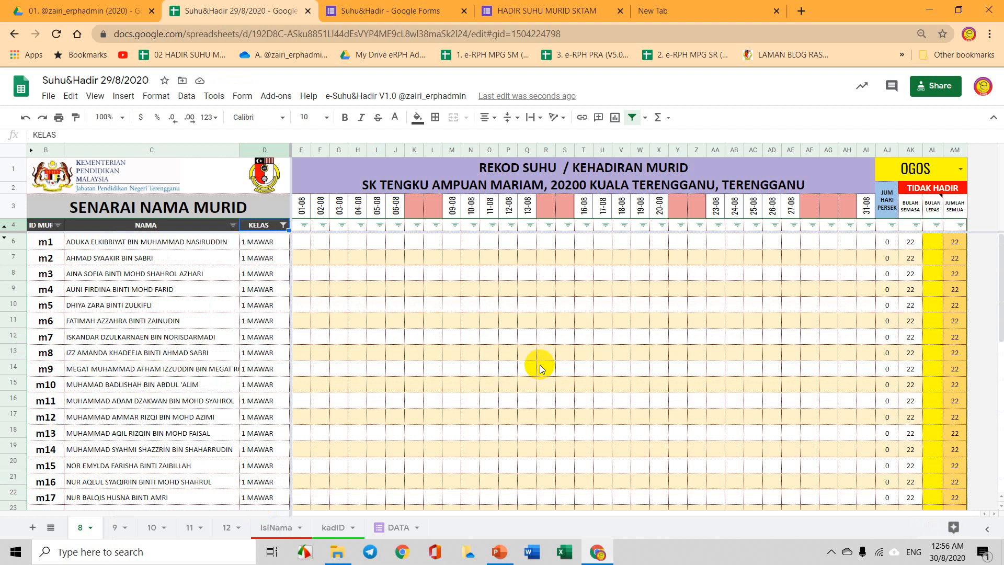
{"action": "scroll", "coordinate": [540, 365], "scroll_direction": "down", "scroll_amount": 7}
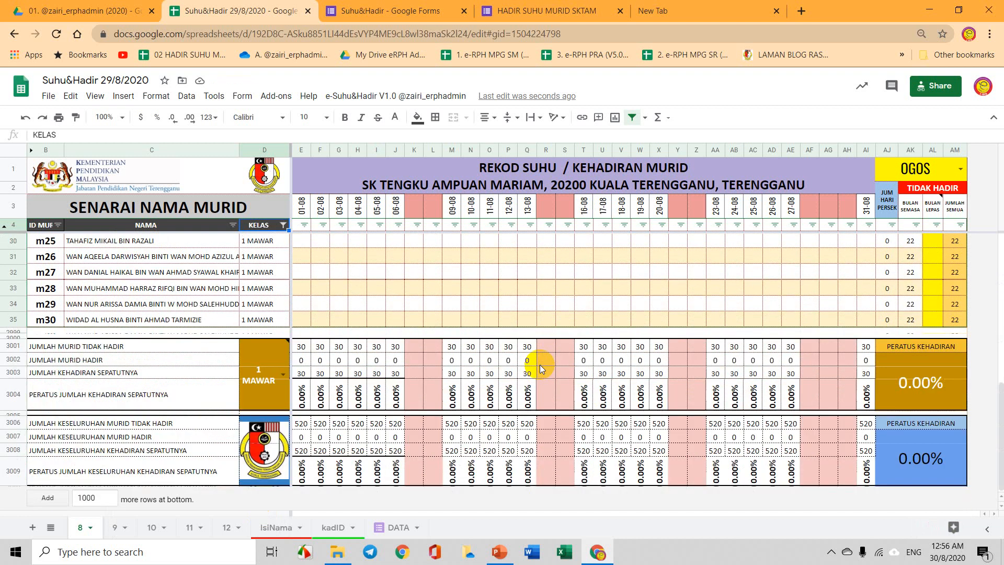
{"action": "left_click", "coordinate": [534, 7]}
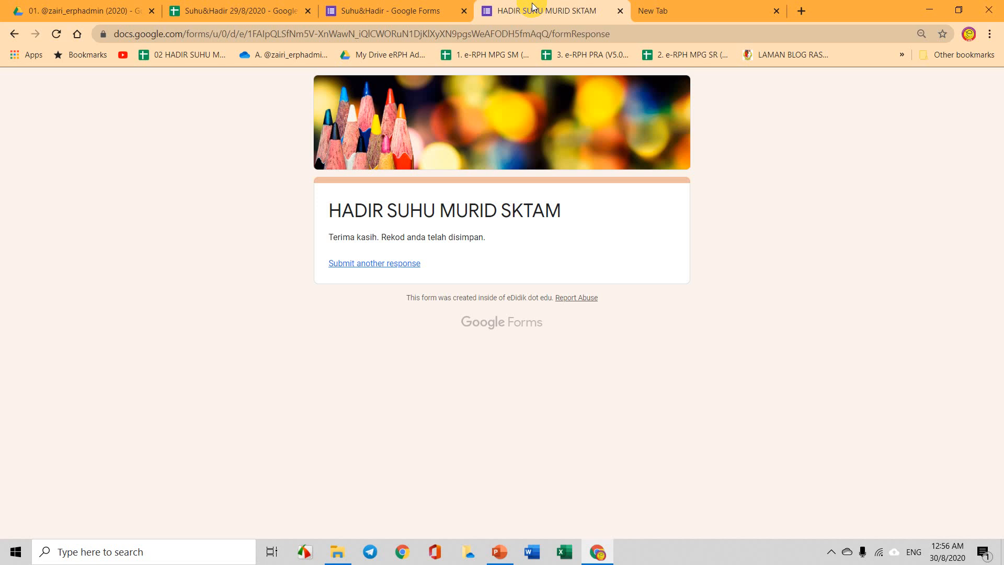
{"action": "left_click", "coordinate": [387, 10]}
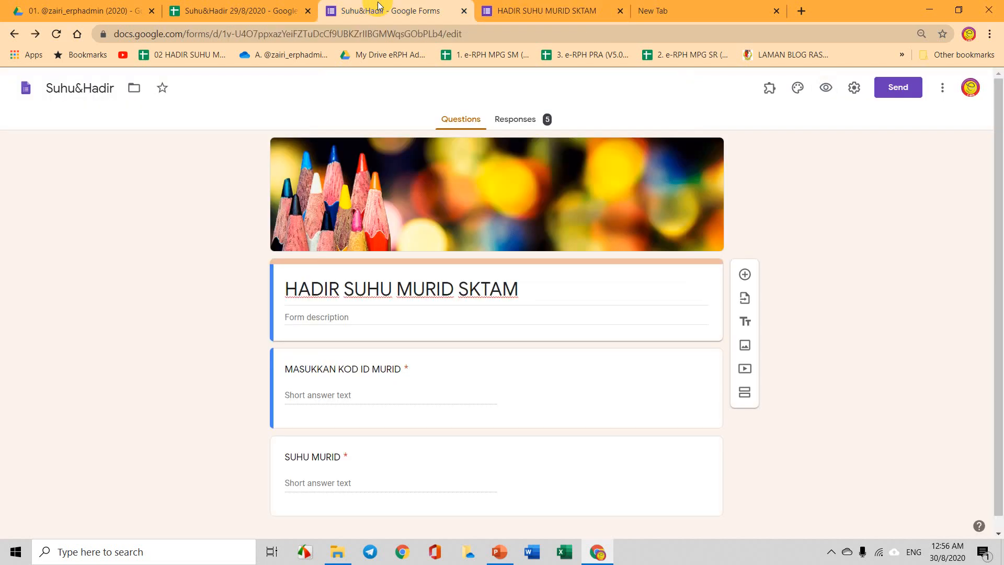
{"action": "left_click", "coordinate": [256, 6]}
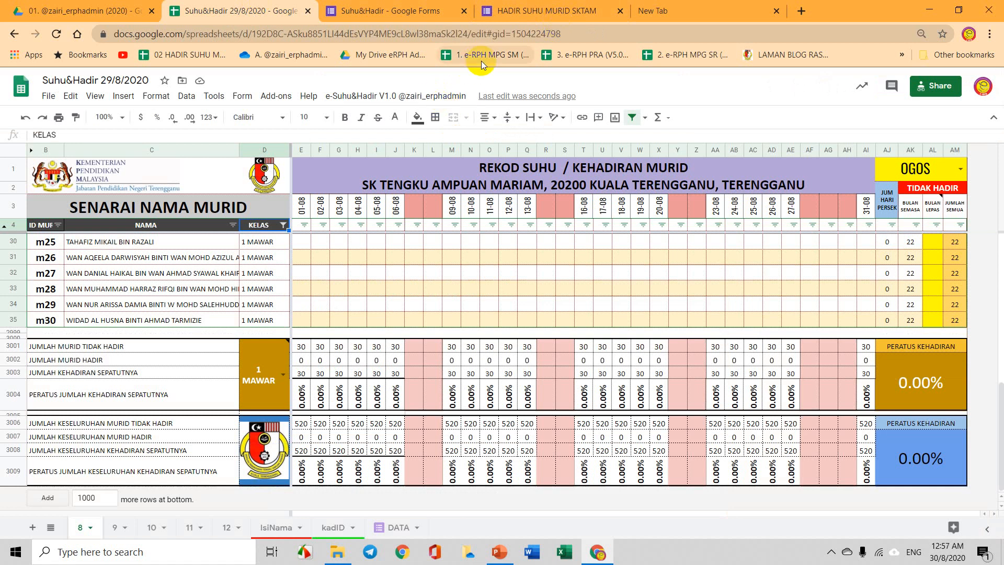
{"action": "left_click", "coordinate": [673, 5]}
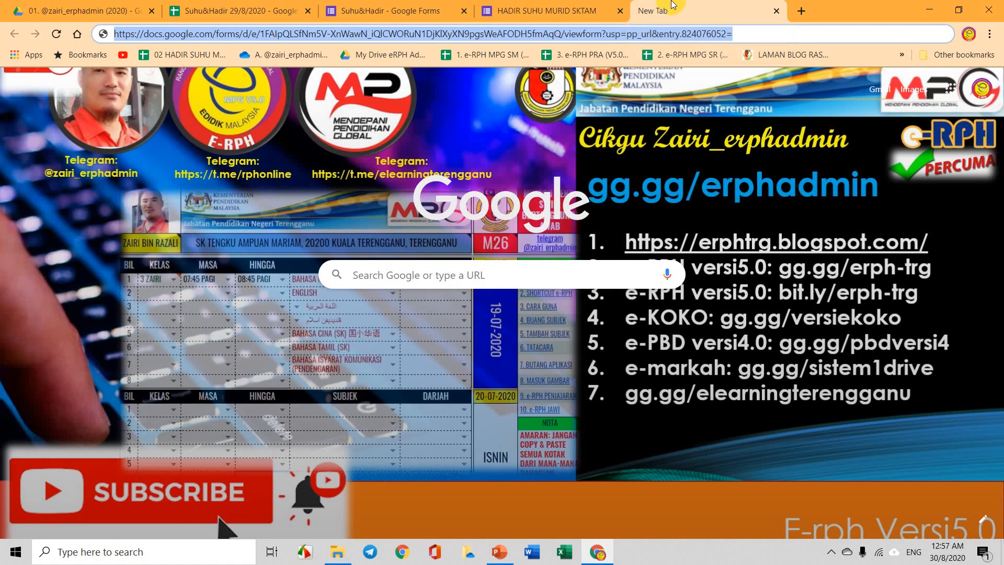
{"action": "left_click", "coordinate": [428, 34]}
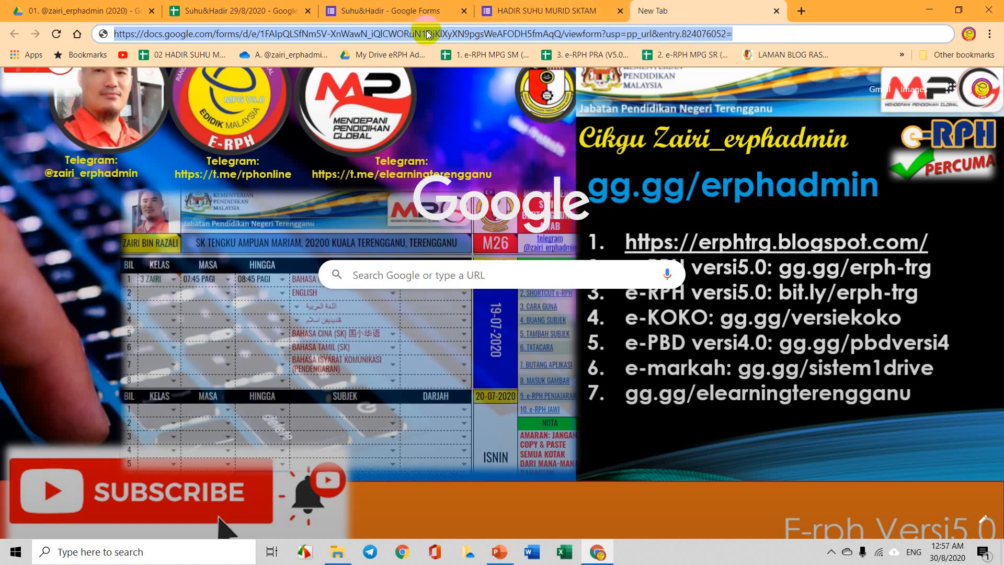
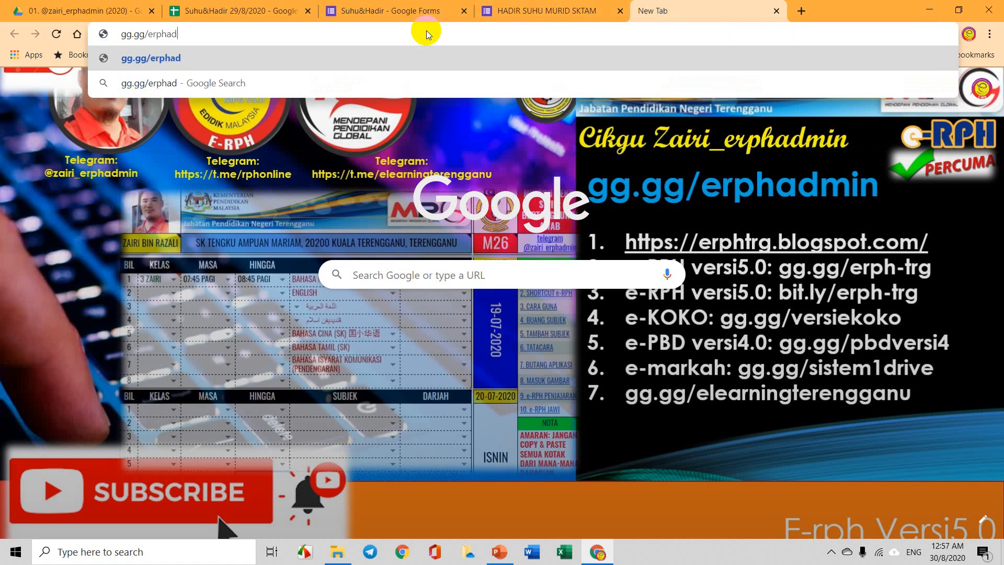
{"action": "key", "text": "Return"}
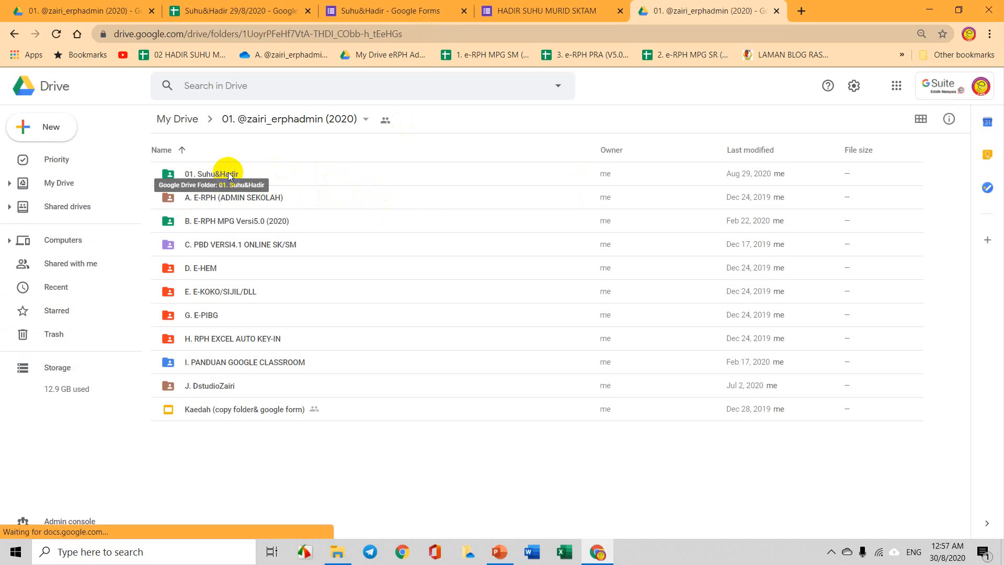
Enter the 01. Suhu&Hadir folder and open the Suhu&Hadir 29/8/2020 spreadsheet in a new tab.
{"action": "double_click", "coordinate": [228, 174]}
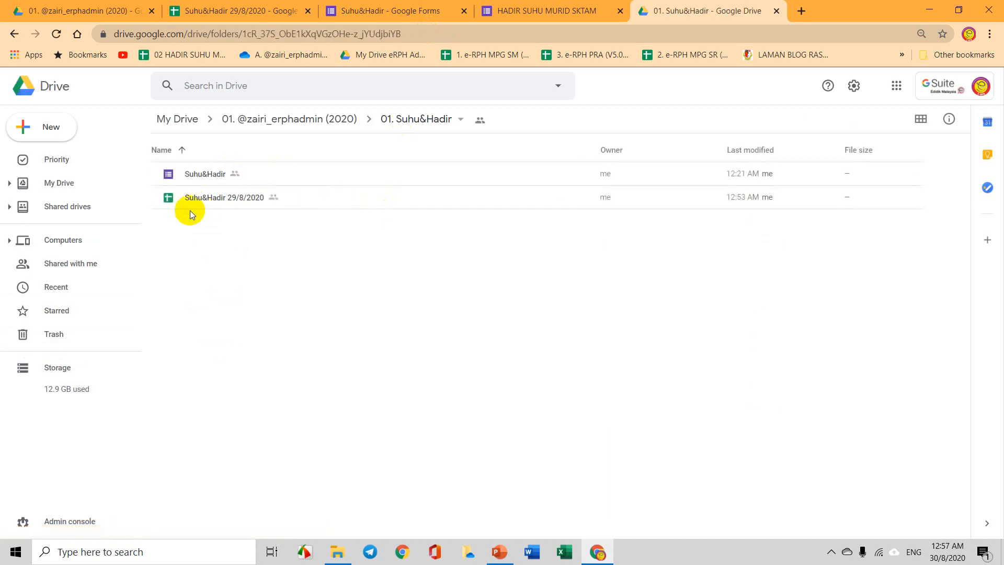
{"action": "left_click", "coordinate": [275, 206]}
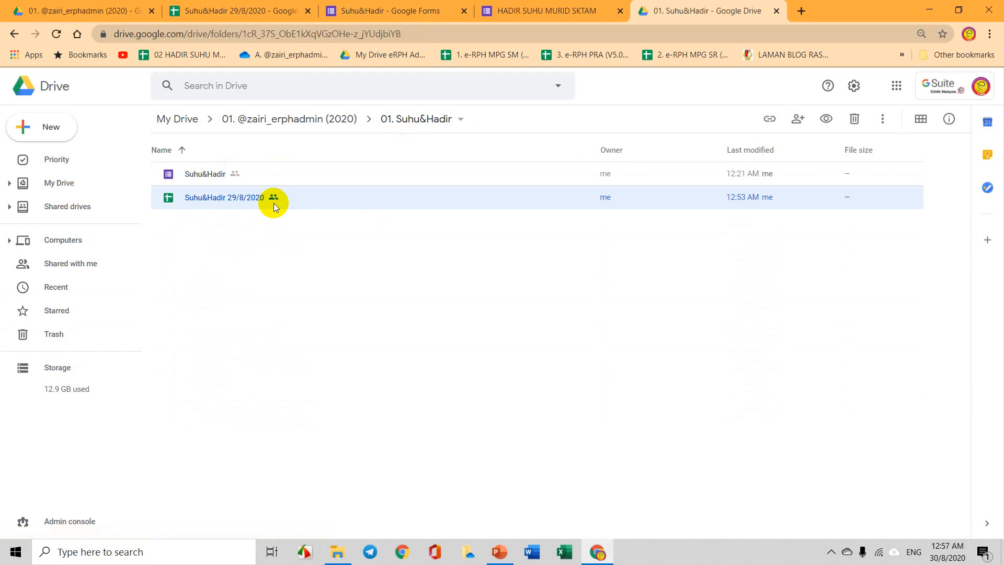
{"action": "right_click", "coordinate": [275, 205]}
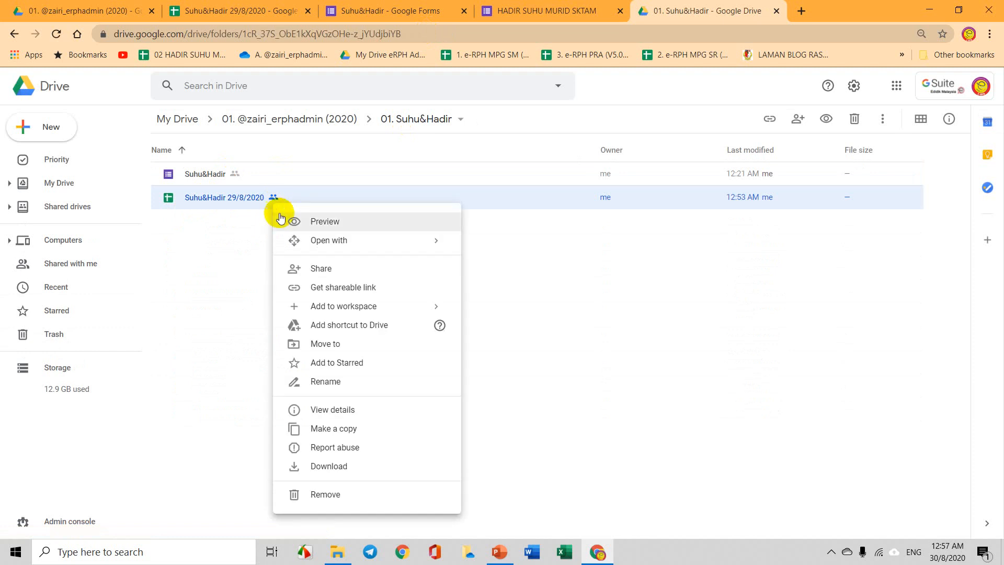
{"action": "double_click", "coordinate": [216, 197]}
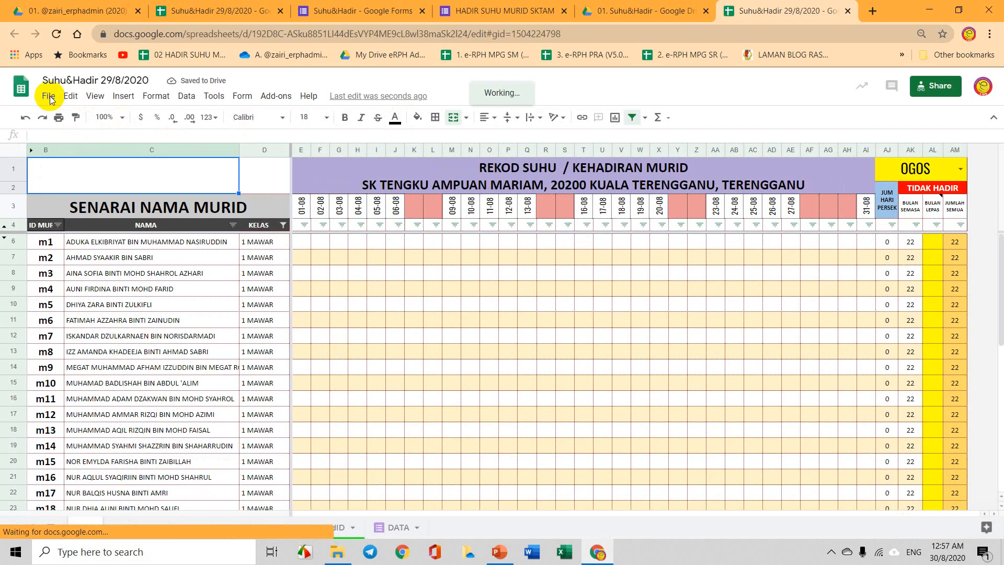
{"action": "left_click", "coordinate": [49, 98]}
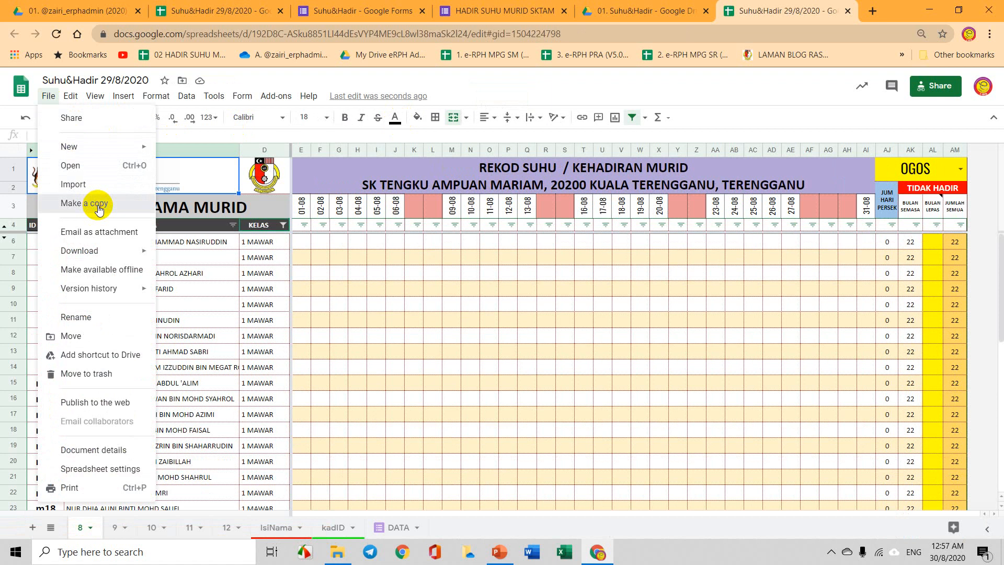
{"action": "left_click", "coordinate": [100, 206]}
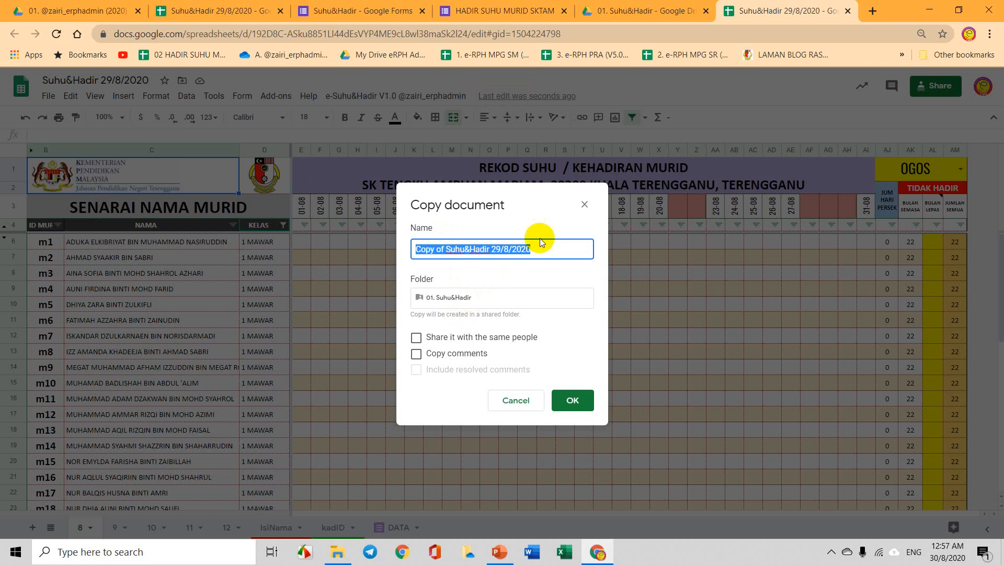
{"action": "left_click", "coordinate": [584, 207]}
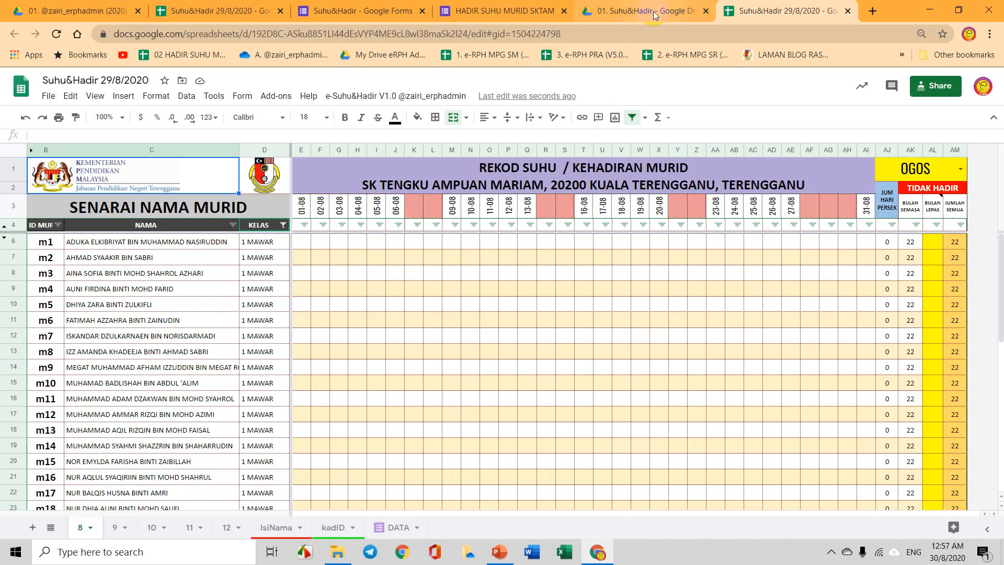
{"action": "left_click", "coordinate": [653, 15]}
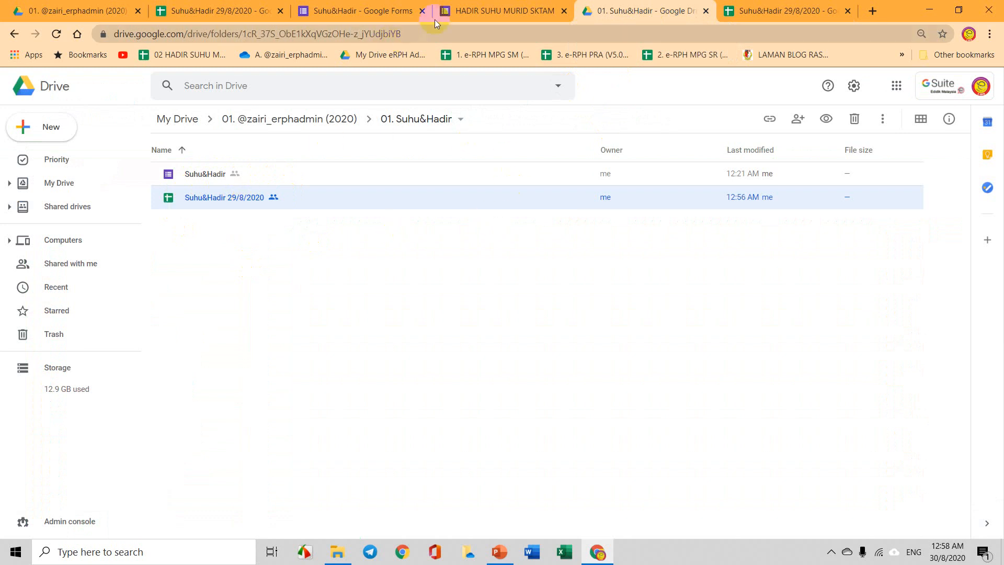
{"action": "left_click", "coordinate": [241, 8]}
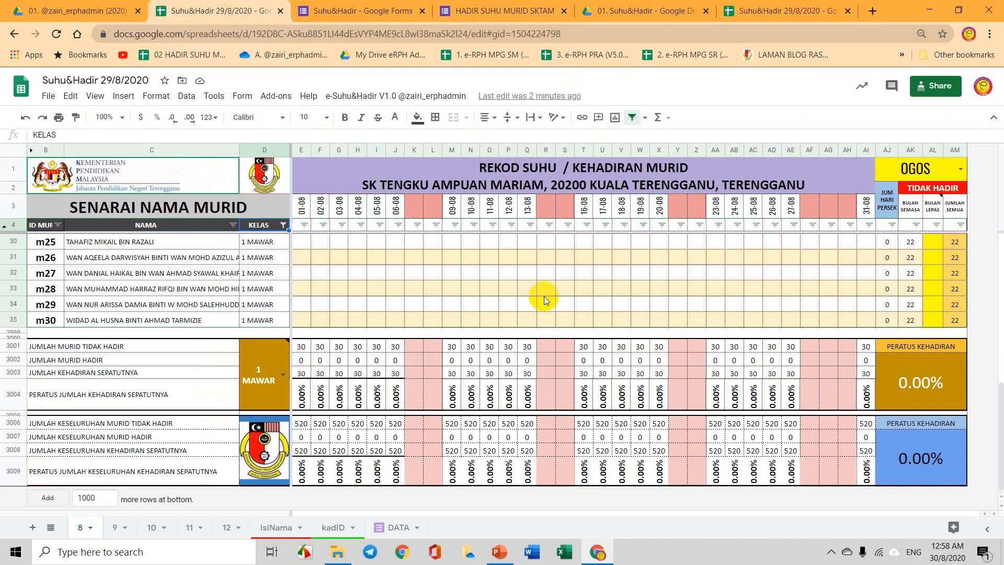
{"action": "scroll", "coordinate": [544, 298], "scroll_direction": "up", "scroll_amount": 8}
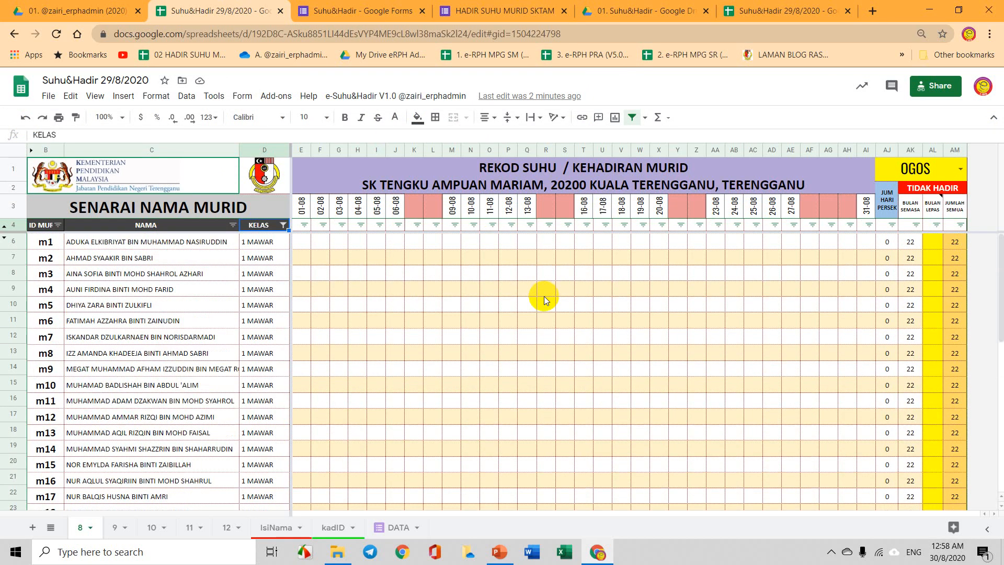